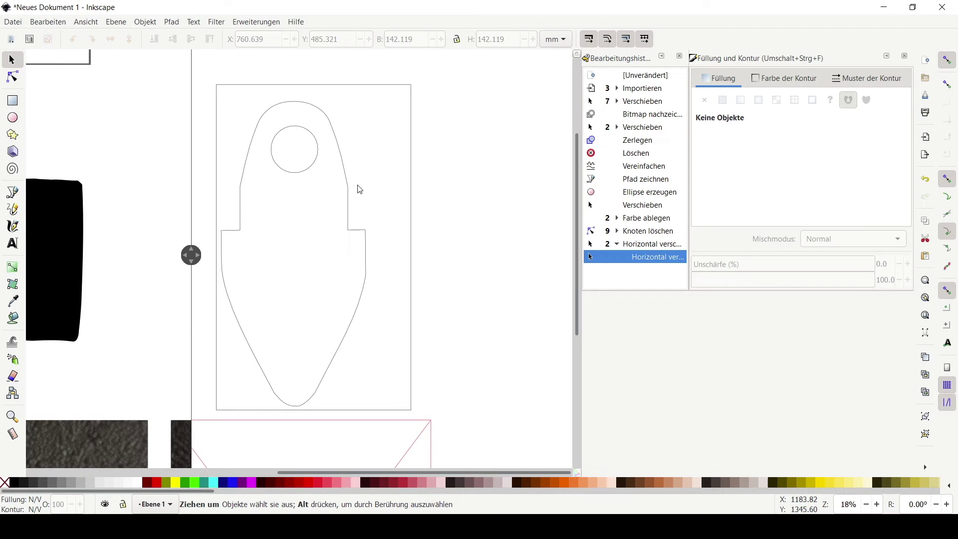
# Combine the pointed outer silhouette and the circle inside it into one path with a round hole.
pyautogui.moveTo(196, 258); pyautogui.dragTo(433, 240)
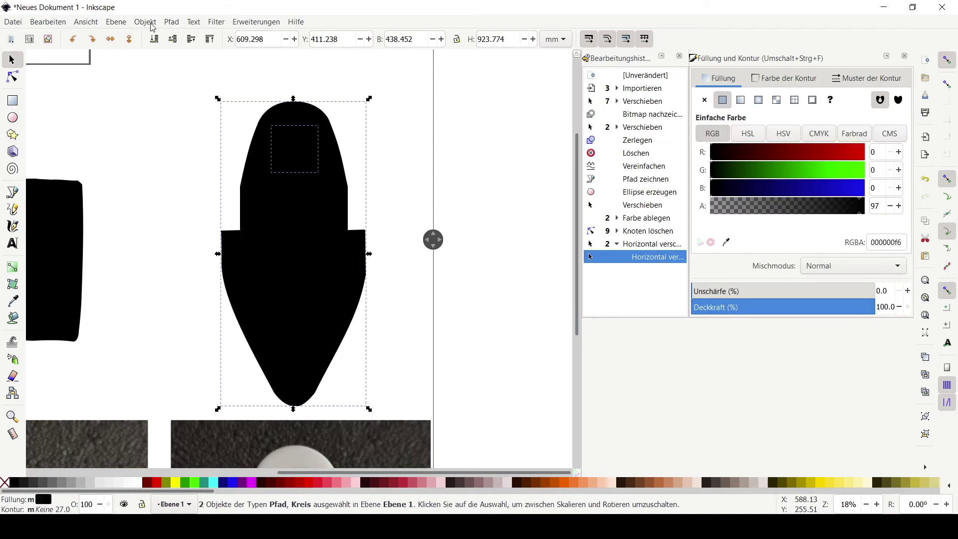
pyautogui.click(172, 23)
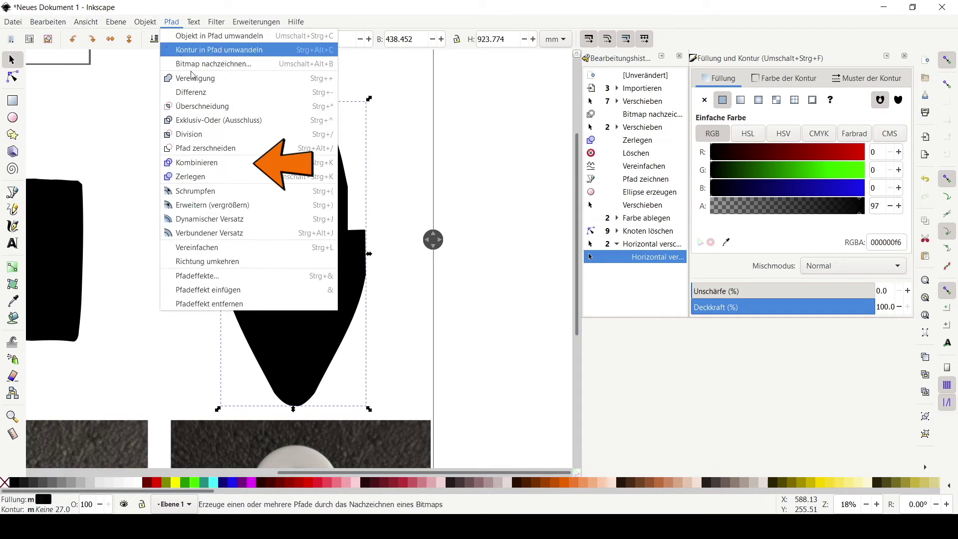
pyautogui.click(222, 166)
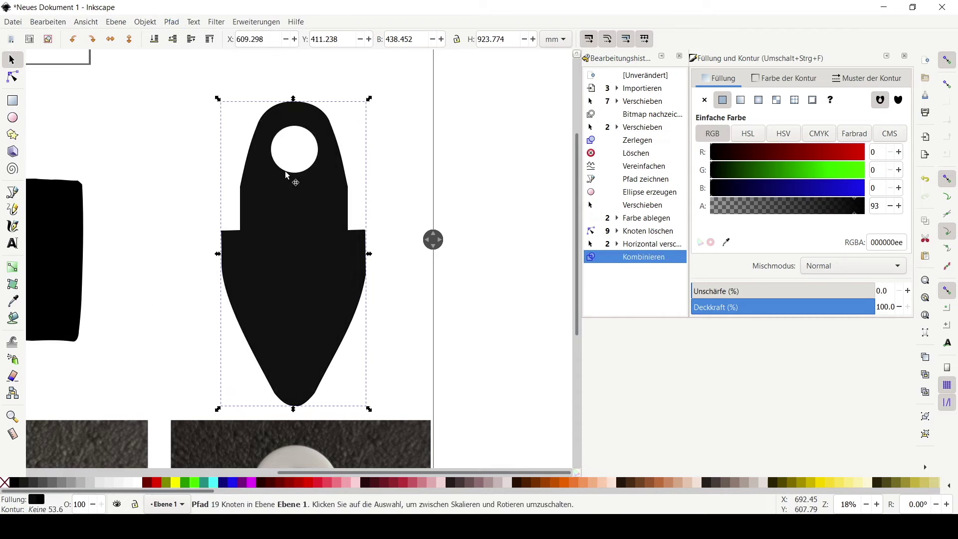
pyautogui.click(196, 275)
# Draw a thick-outlined, unfilled rectangle over the rim of the white holder in the first photo.
pyautogui.press('n')
pyautogui.keyDown('ctrl'); pyautogui.scroll(-2, 196, 272); pyautogui.keyUp('ctrl')
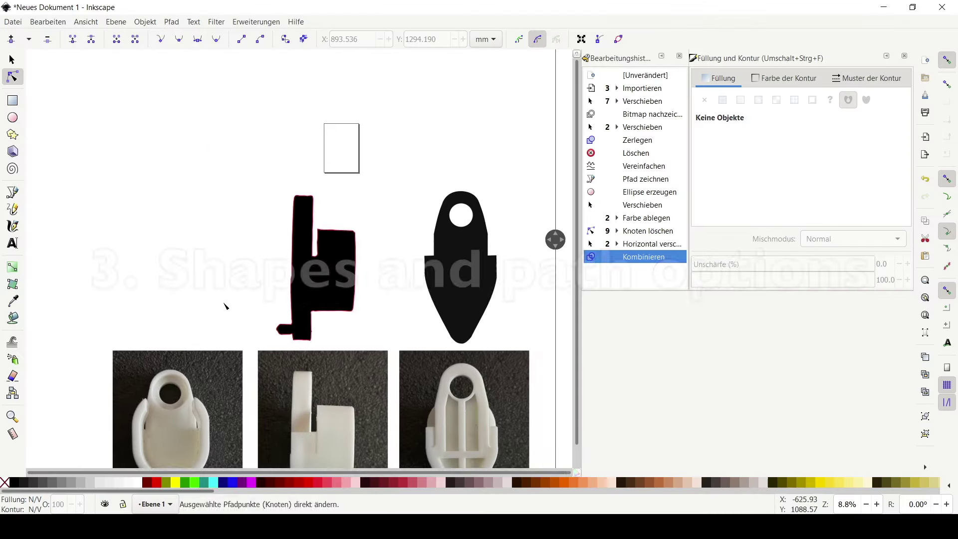
pyautogui.moveTo(224, 305); pyautogui.dragTo(339, 134, button='middle')
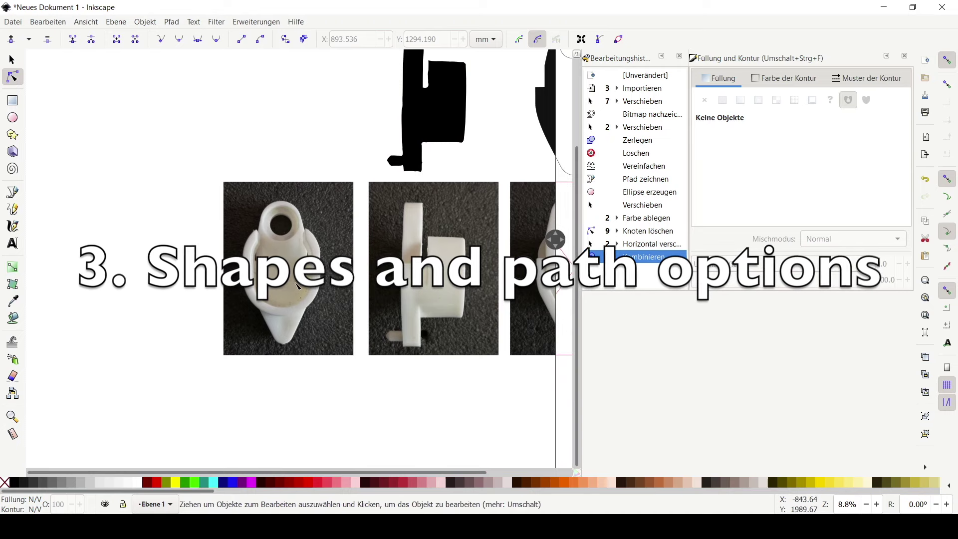
pyautogui.keyDown('ctrl'); pyautogui.scroll(2, 316, 298); pyautogui.keyUp('ctrl')
pyautogui.keyDown('ctrl'); pyautogui.scroll(-1, 290, 269); pyautogui.keyUp('ctrl')
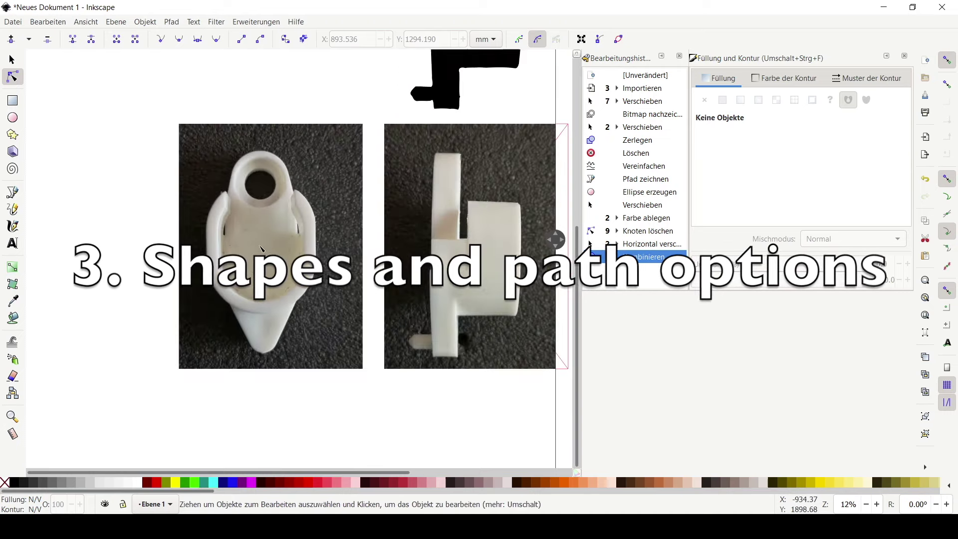
pyautogui.keyDown('ctrl'); pyautogui.scroll(1, 256, 252); pyautogui.keyUp('ctrl')
pyautogui.scroll(2, 252, 249)
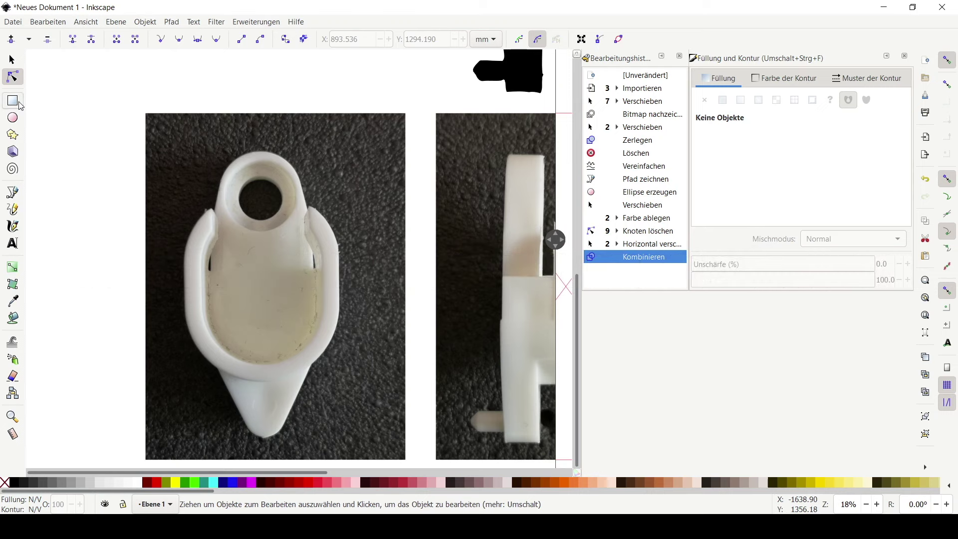
pyautogui.click(20, 104)
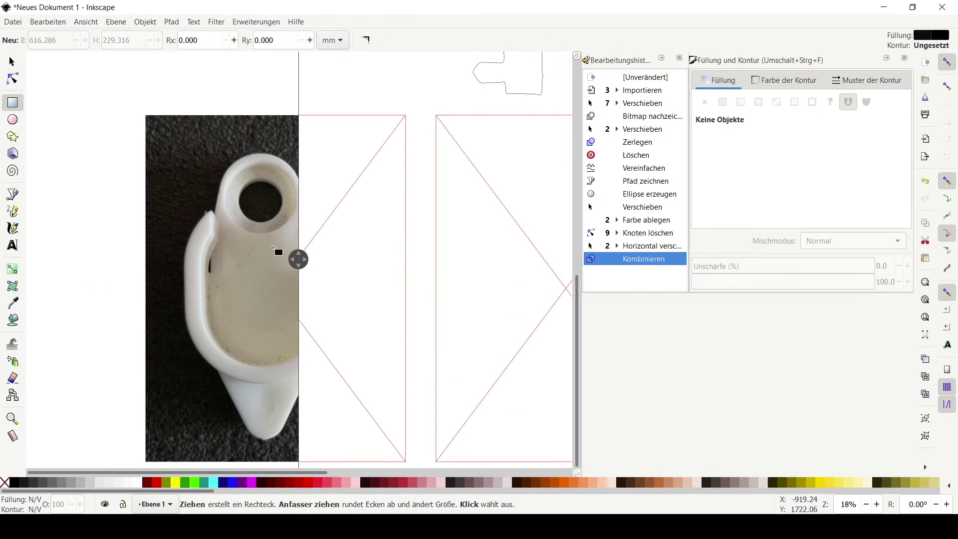
pyautogui.moveTo(299, 258); pyautogui.dragTo(434, 257)
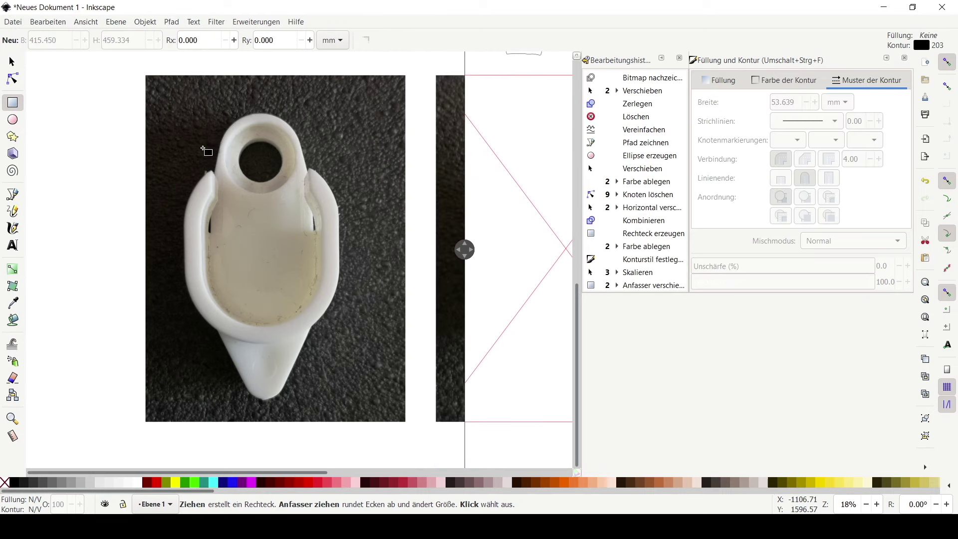
pyautogui.moveTo(205, 150)
pyautogui.mouseDown()
pyautogui.moveTo(302, 314)
pyautogui.moveTo(331, 334)
pyautogui.mouseUp()
# Round the rectangle's corners to radii of about 156 by 186 mm and resize it to about 411 by 491 mm.
pyautogui.moveTo(331, 171)
pyautogui.mouseDown()
pyautogui.moveTo(327, 188)
pyautogui.moveTo(310, 196)
pyautogui.moveTo(282, 183)
pyautogui.mouseUp()
pyautogui.moveTo(195, 176); pyautogui.dragTo(194, 170)
pyautogui.moveTo(331, 333); pyautogui.dragTo(330, 327)
pyautogui.click(12, 61)
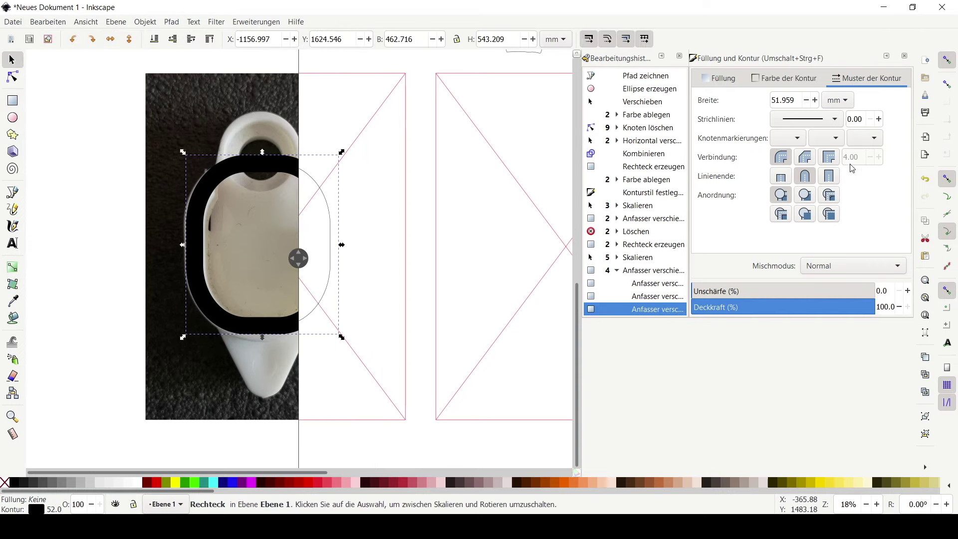
# Set the rounded rectangle's stroke width to 60 mm.
pyautogui.click(815, 101)
pyautogui.click(815, 101)
pyautogui.click(815, 101)
pyautogui.click(815, 102)
pyautogui.click(815, 102)
pyautogui.click(815, 101)
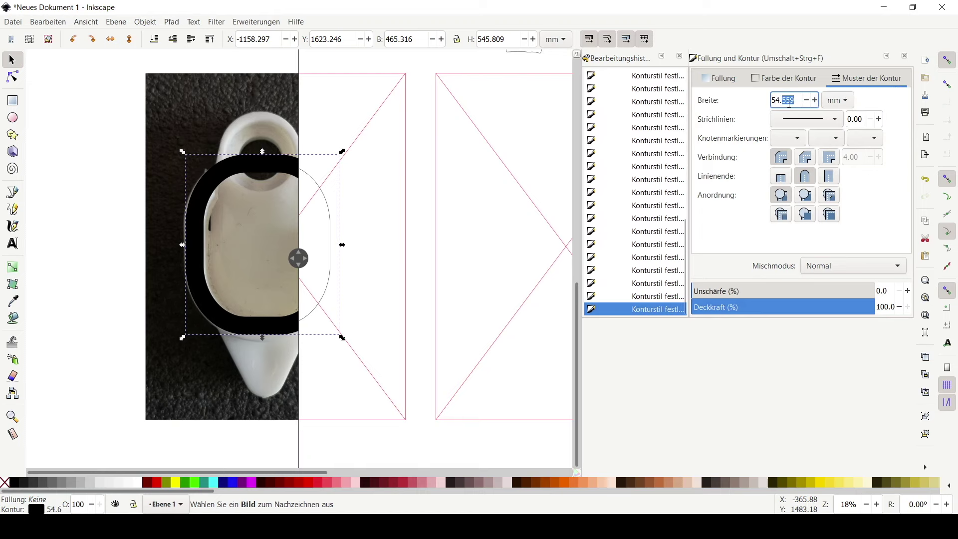
pyautogui.moveTo(298, 259); pyautogui.dragTo(392, 266)
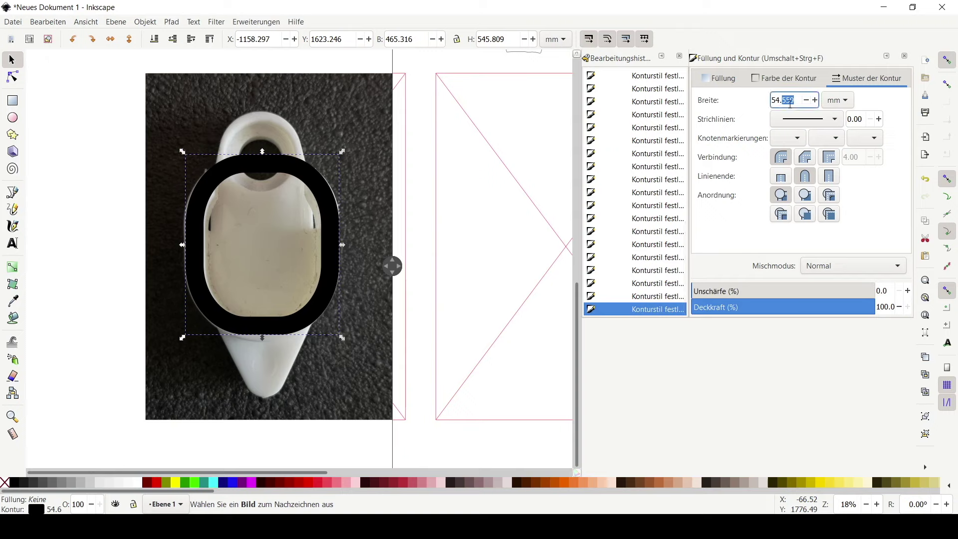
pyautogui.write('60')
pyautogui.press('Return')
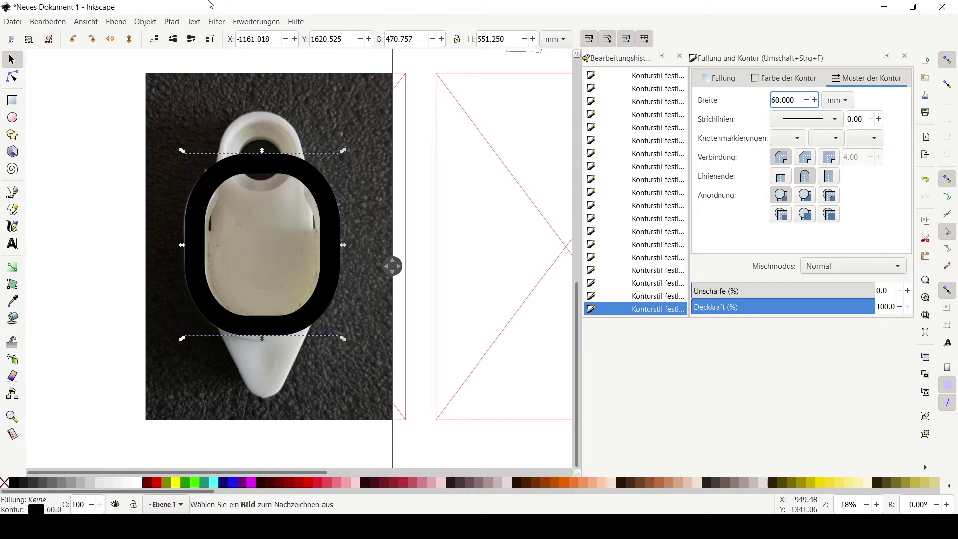
# Convert the rounded rectangle's stroke to a path and compare the ring with the photo.
pyautogui.click(172, 23)
pyautogui.click(172, 23)
pyautogui.moveTo(387, 263)
pyautogui.mouseDown()
pyautogui.moveTo(241, 244)
pyautogui.moveTo(281, 243)
pyautogui.mouseUp()
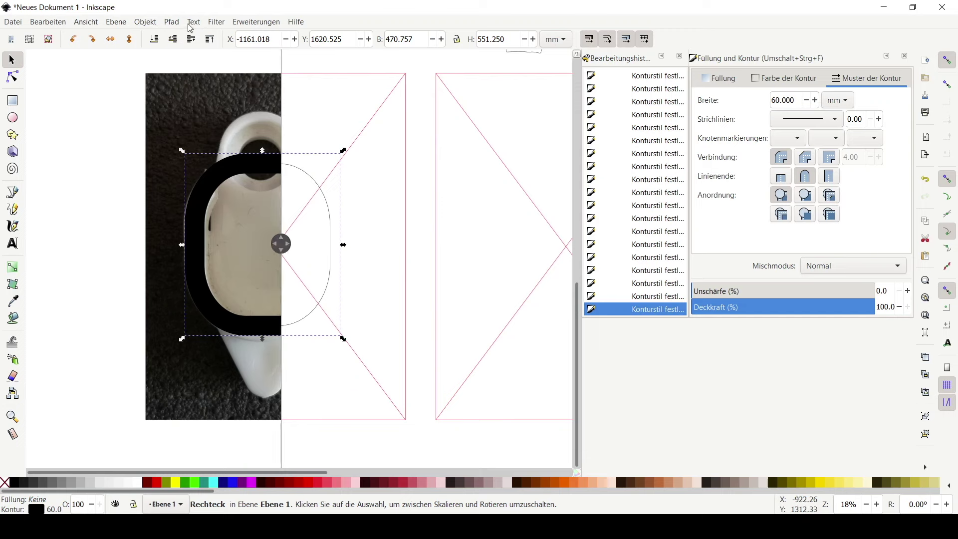
pyautogui.click(172, 22)
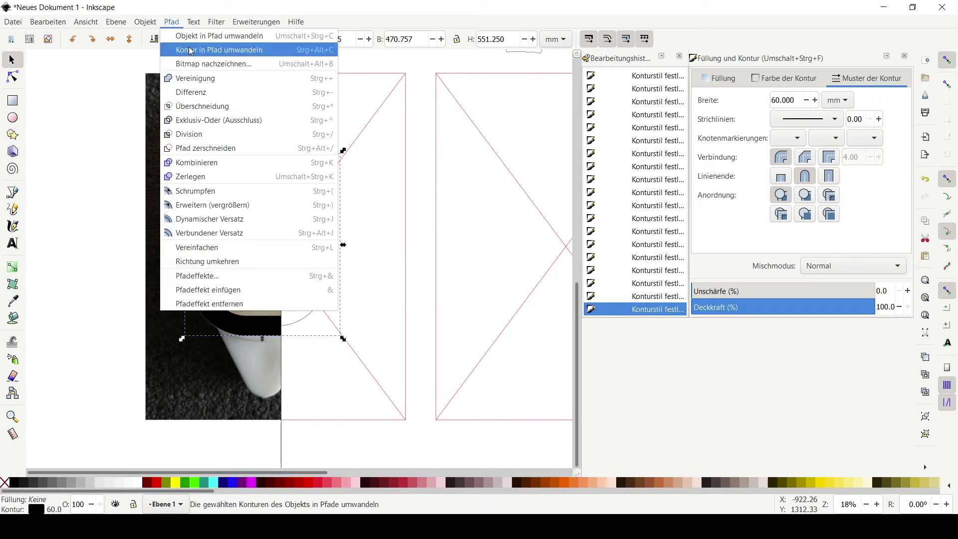
pyautogui.click(205, 50)
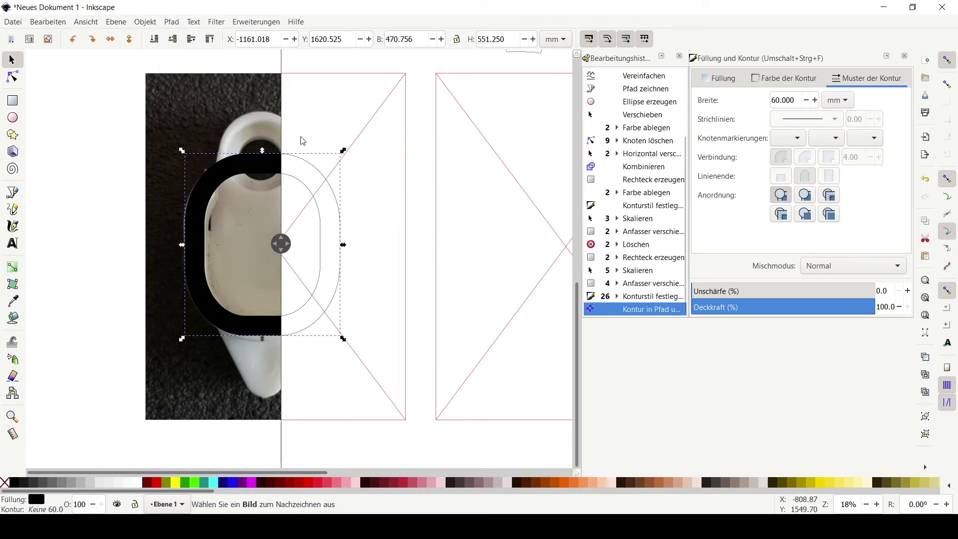
pyautogui.moveTo(280, 243); pyautogui.dragTo(343, 242)
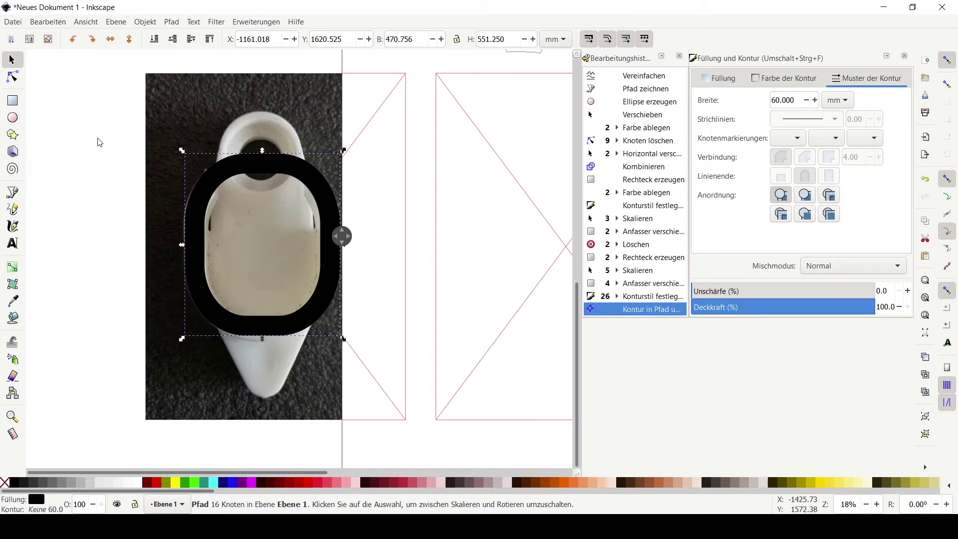
# Draw a rectangle about 274 by 420 mm over the ring's upper part and remove its stroke.
pyautogui.click(14, 102)
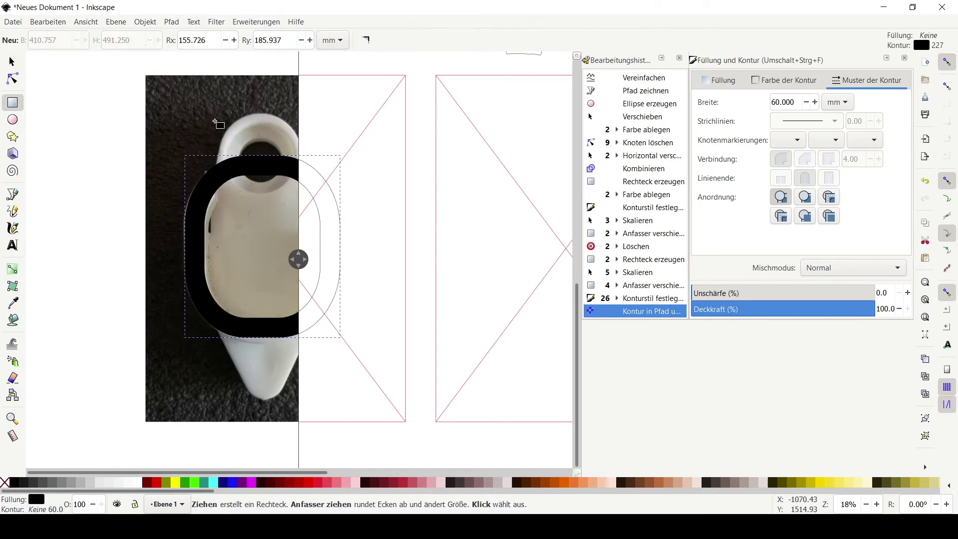
pyautogui.moveTo(215, 112); pyautogui.dragTo(401, 257)
pyautogui.click(384, 47)
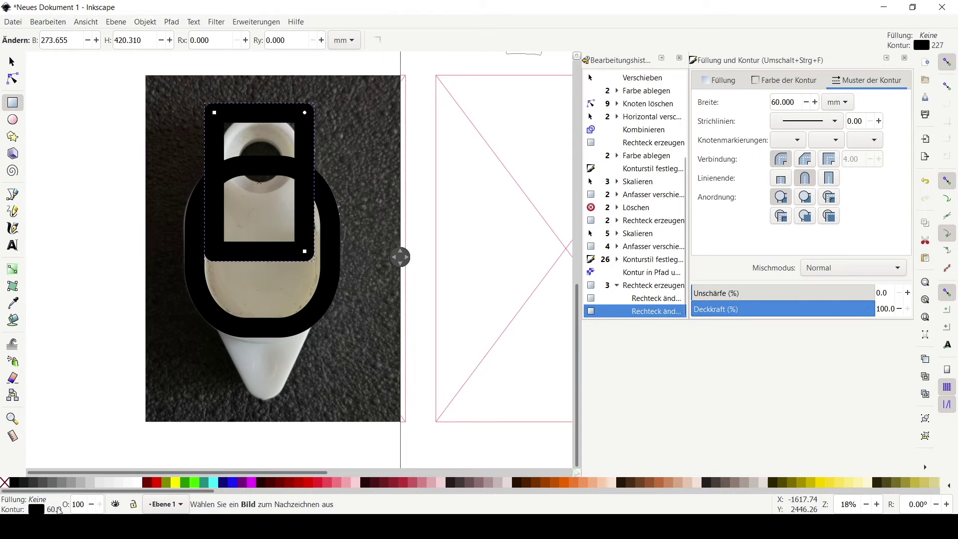
pyautogui.moveTo(6, 483); pyautogui.dragTo(37, 502)
pyautogui.middleClick(38, 509)
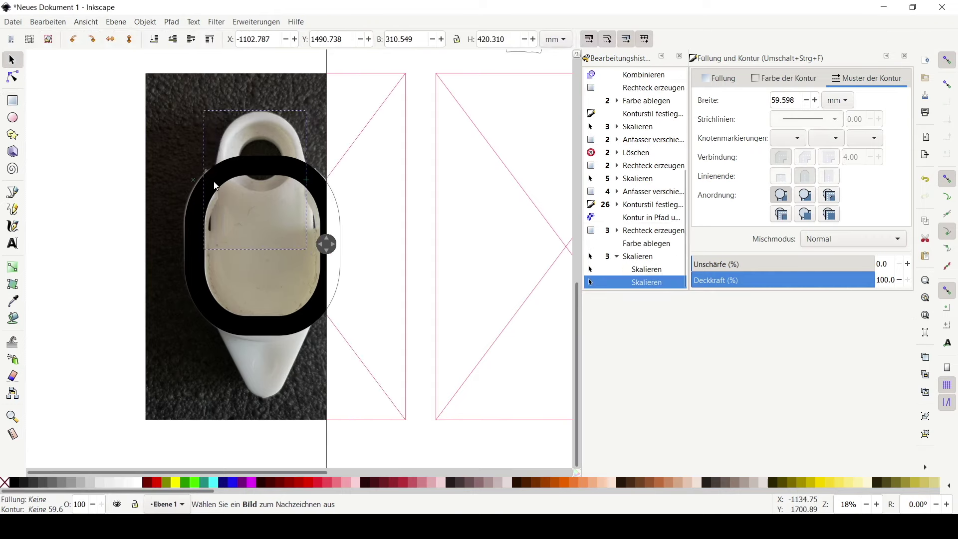
# Narrow the rectangle to about 273 mm and nudge it slightly right to centre it over the ring's upper part.
pyautogui.moveTo(220, 198); pyautogui.dragTo(222, 199)
pyautogui.moveTo(326, 247); pyautogui.dragTo(146, 233)
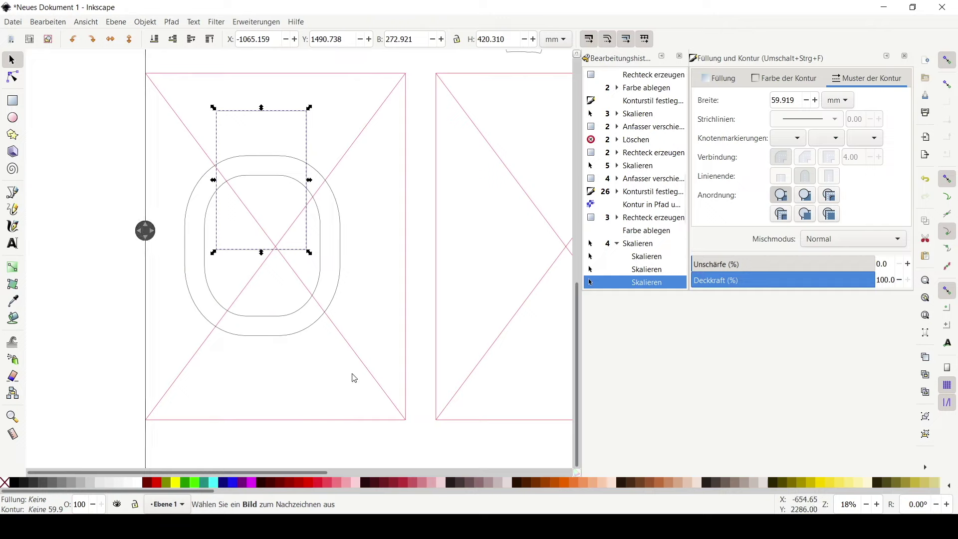
pyautogui.keyDown('shift'); pyautogui.click(342, 259); pyautogui.keyUp('shift')
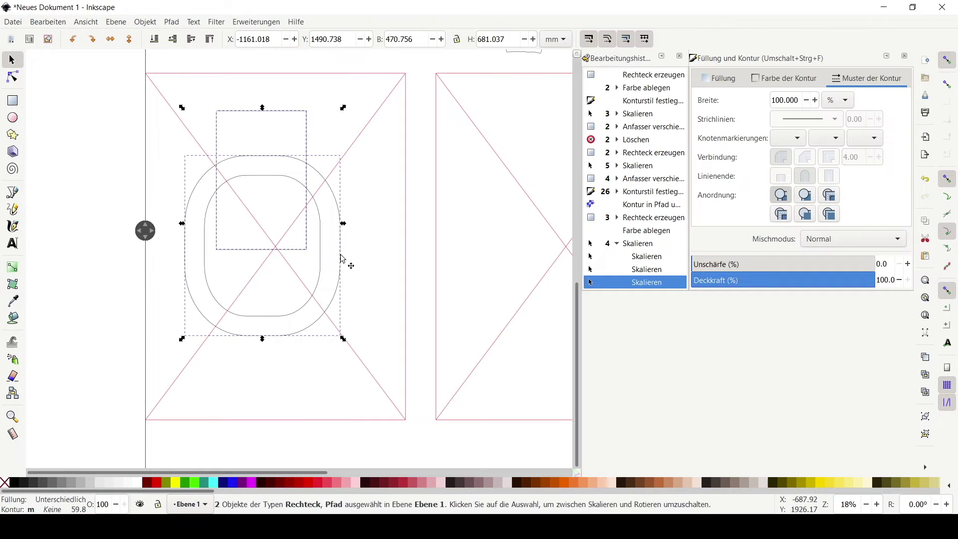
pyautogui.click(388, 241)
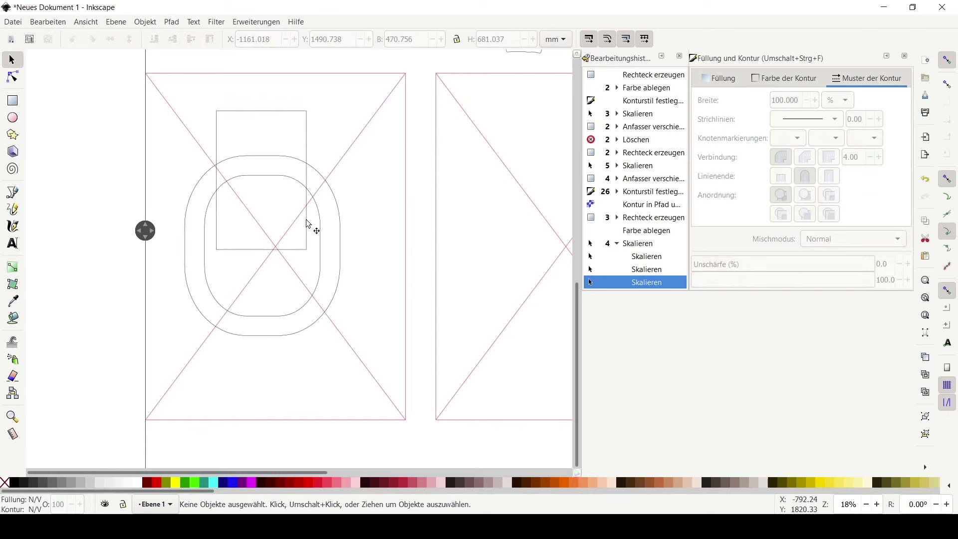
pyautogui.click(307, 225)
pyautogui.press('Right')
pyautogui.press('Right')
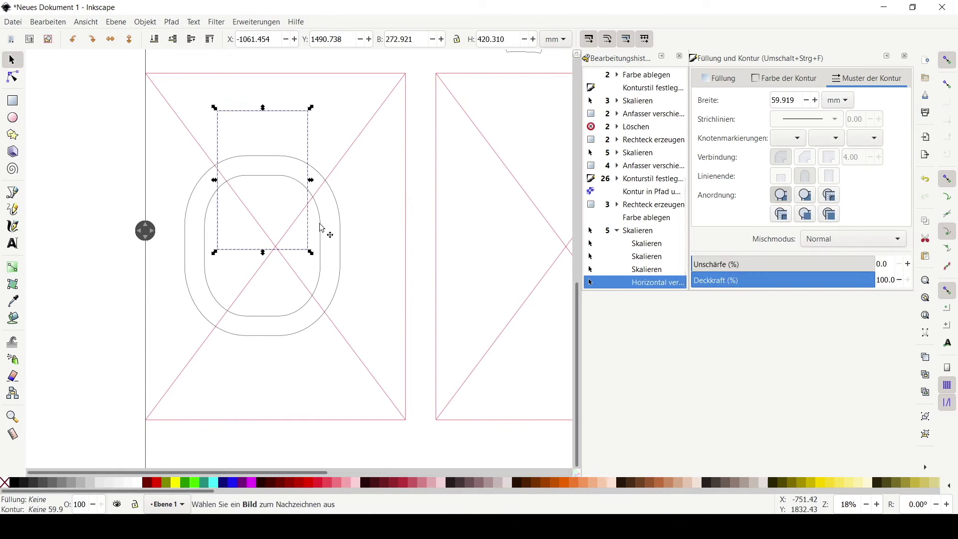
# Subtract the rectangle from the rounded ring with the Difference operation to cut its upper part open.
pyautogui.keyDown('shift'); pyautogui.click(322, 228); pyautogui.keyUp('shift')
pyautogui.click(172, 22)
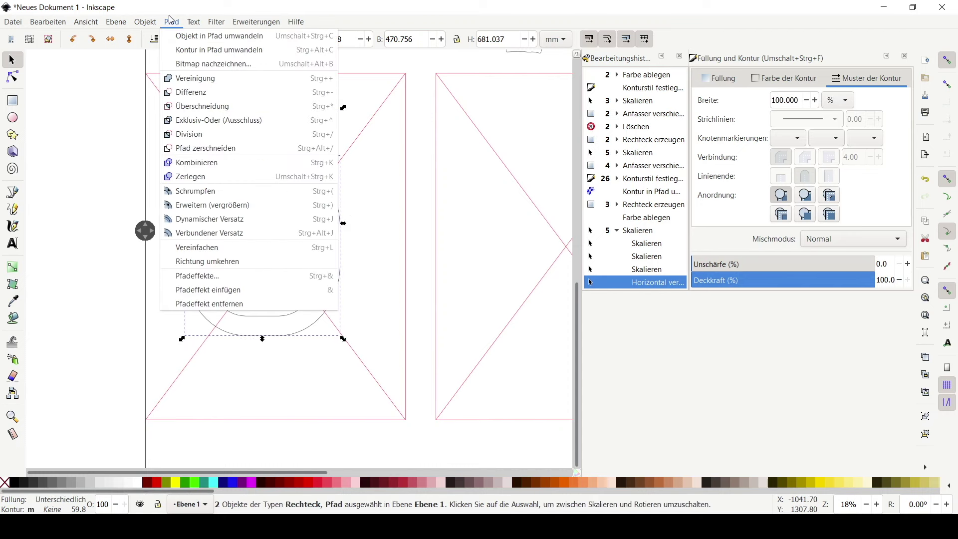
pyautogui.click(220, 99)
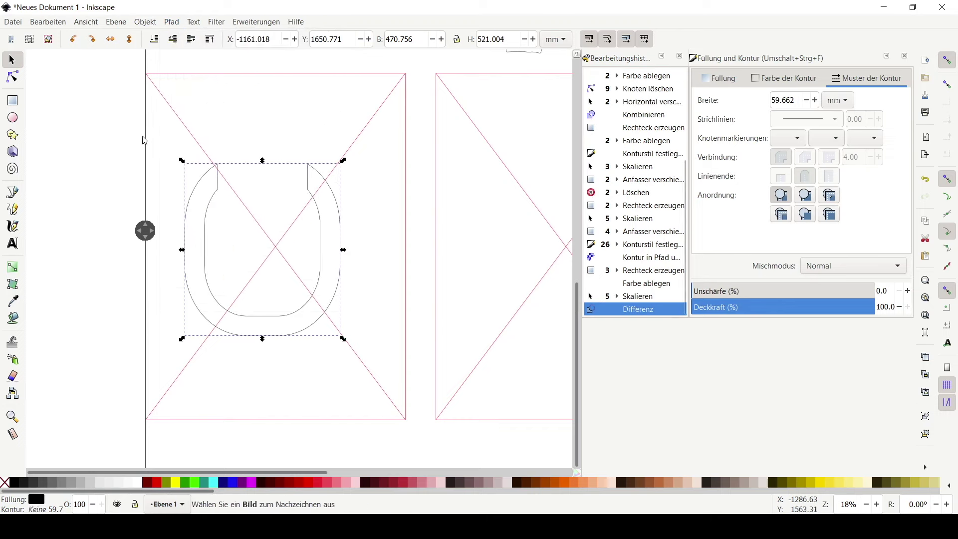
pyautogui.click(128, 147)
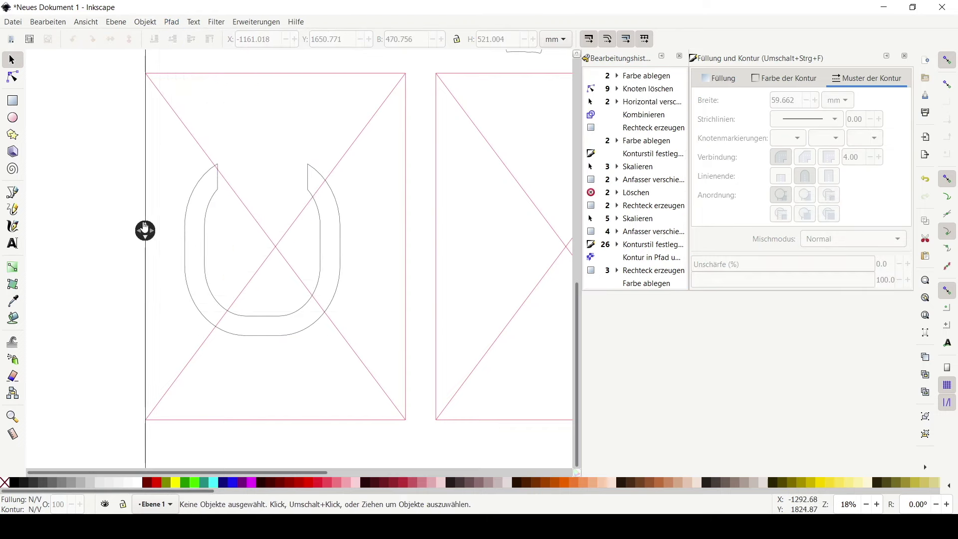
pyautogui.moveTo(156, 231); pyautogui.dragTo(222, 237)
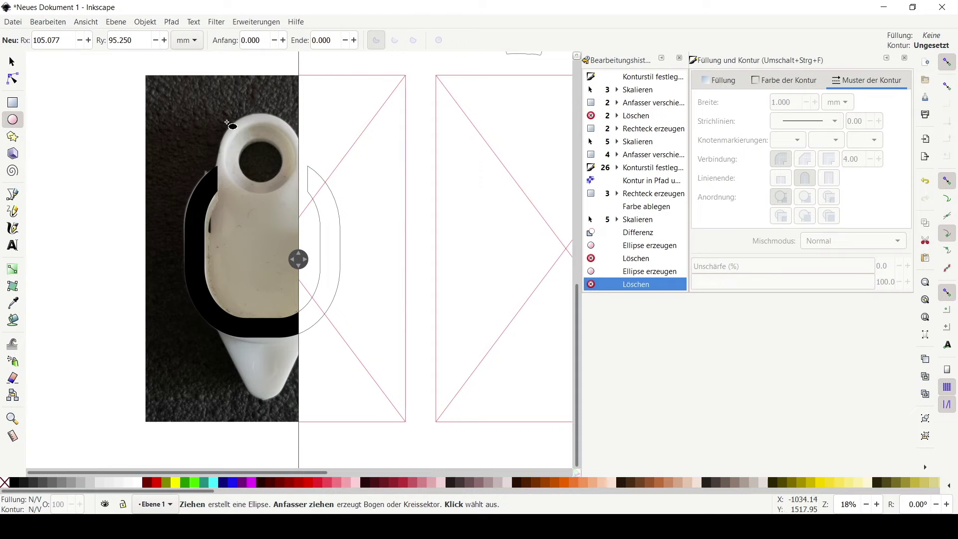
pyautogui.moveTo(229, 126)
pyautogui.mouseDown()
pyautogui.moveTo(277, 197)
pyautogui.moveTo(296, 190)
pyautogui.mouseUp()
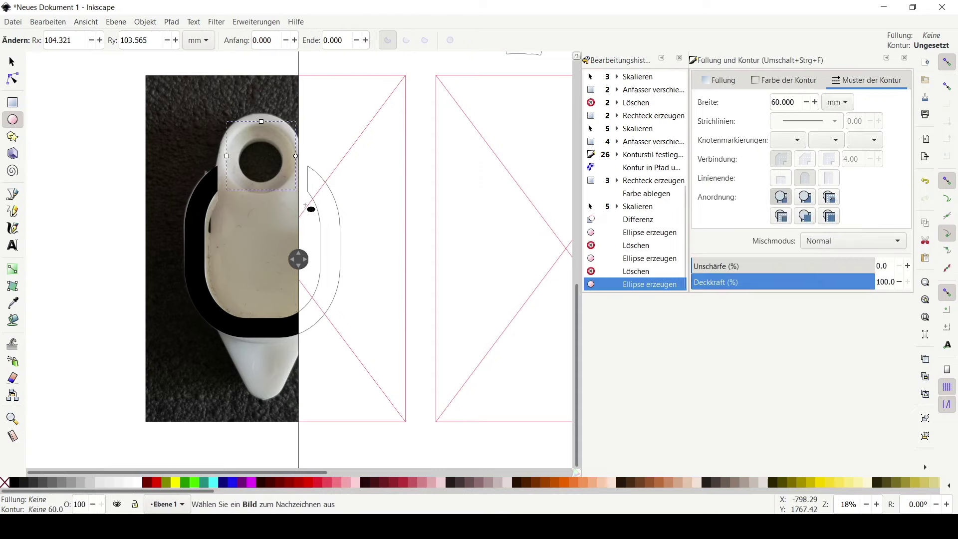
pyautogui.click(14, 61)
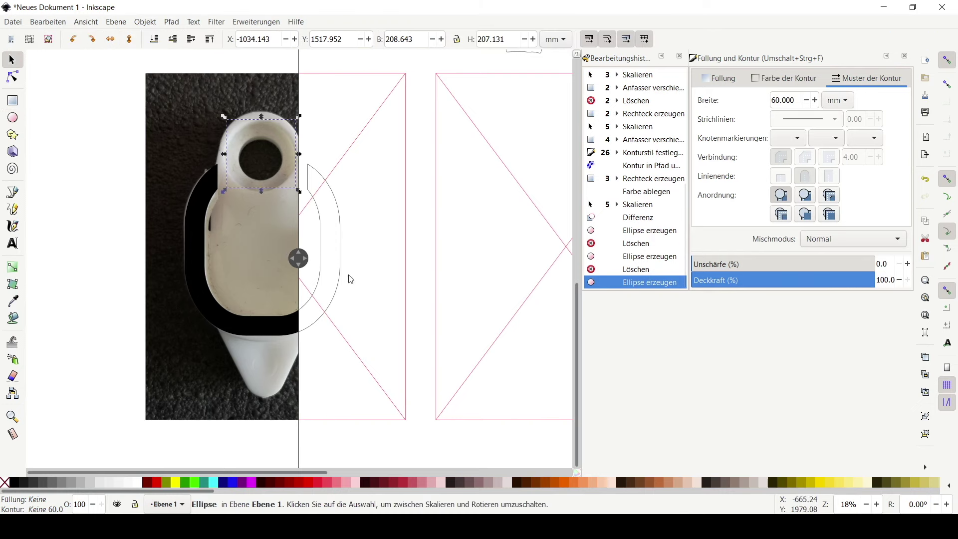
pyautogui.press('Escape')
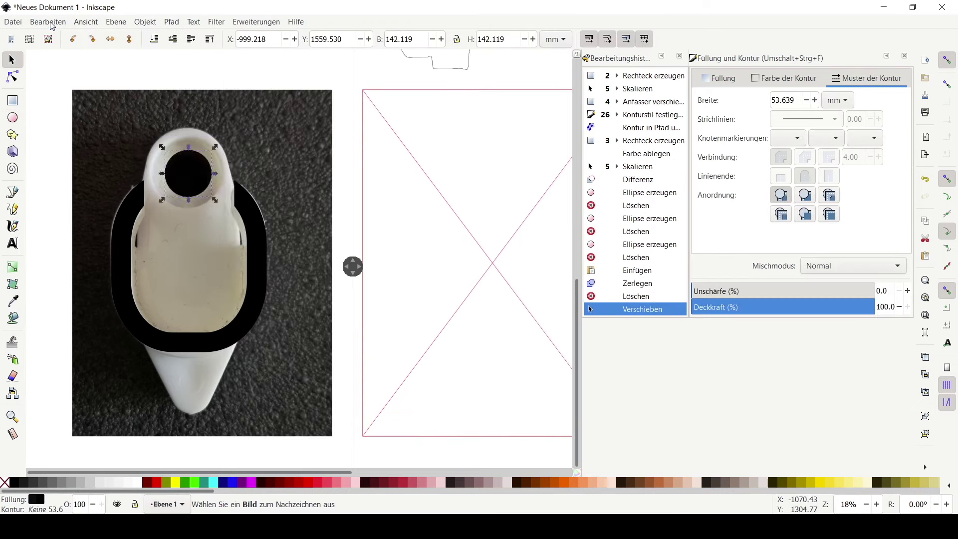
# Duplicate the circle over the eyelet hole and enlarge the copy to about 215 by 224 mm around the same centre.
pyautogui.click(48, 22)
pyautogui.press('Escape')
pyautogui.rightClick(194, 179)
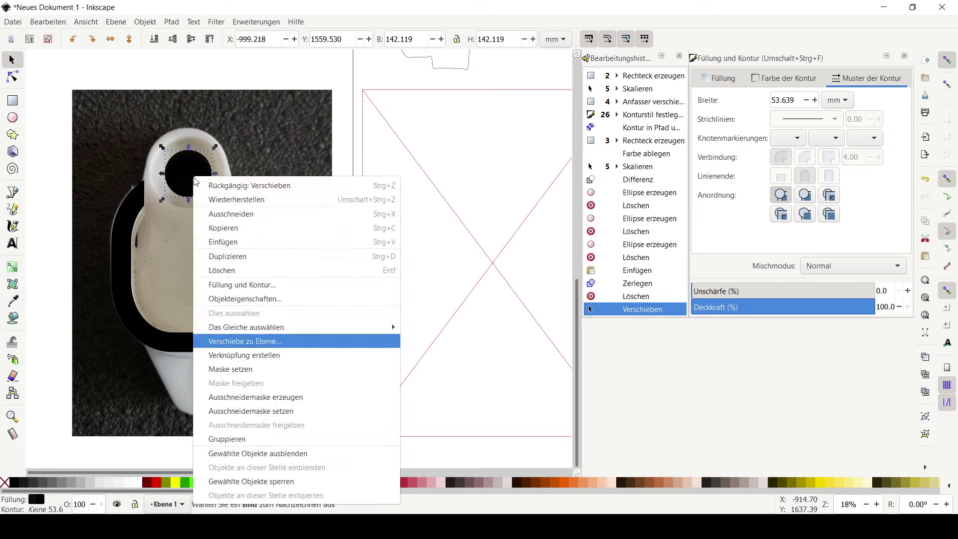
pyautogui.click(237, 260)
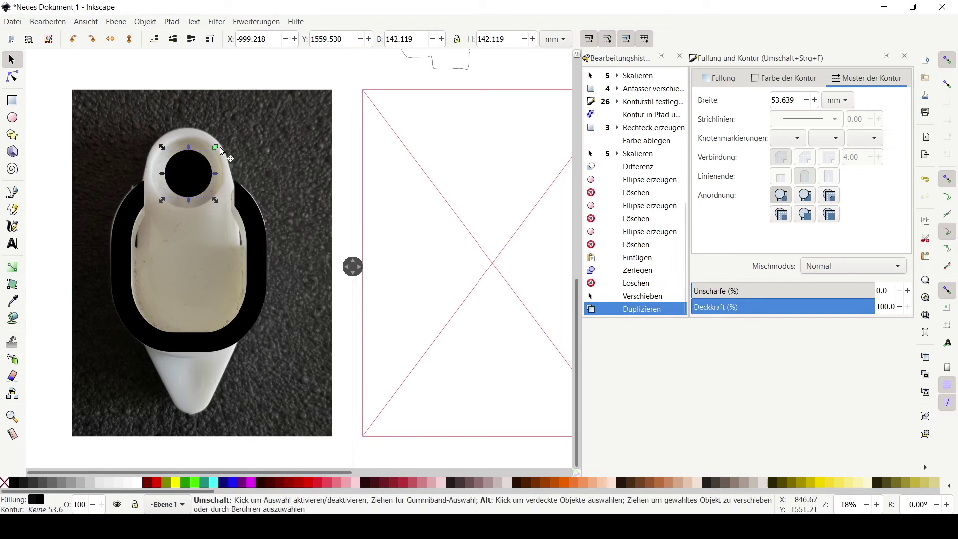
pyautogui.moveTo(222, 149); pyautogui.dragTo(227, 134)
# Combine the two concentric eyelet circles into one ring-shaped path, using the split outline view to select the inner circle.
pyautogui.moveTo(353, 267); pyautogui.dragTo(135, 257)
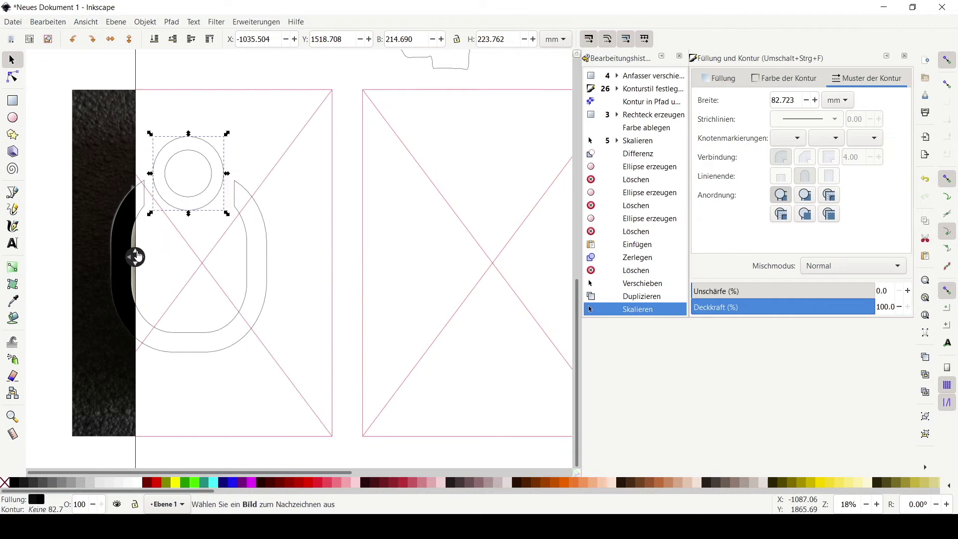
pyautogui.keyDown('shift'); pyautogui.click(196, 201); pyautogui.keyUp('shift')
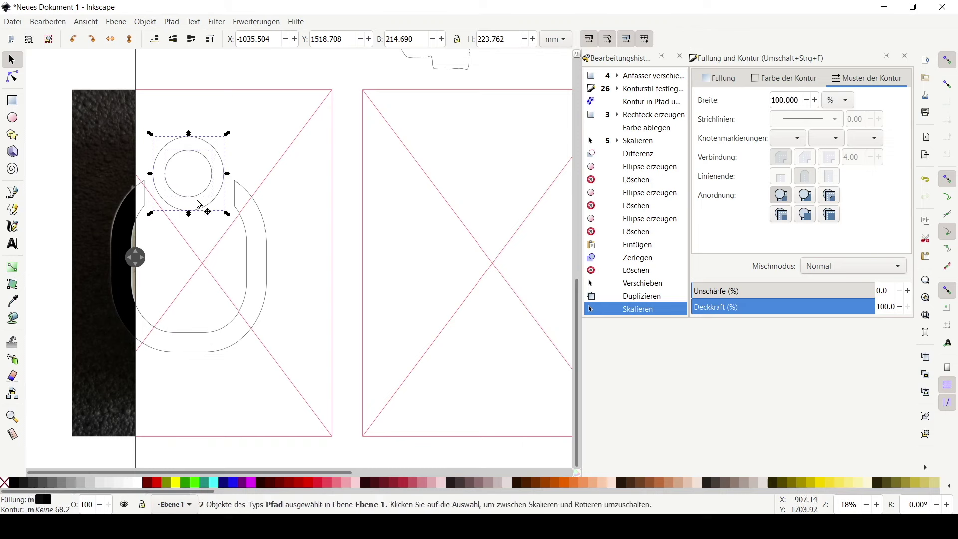
pyautogui.click(173, 21)
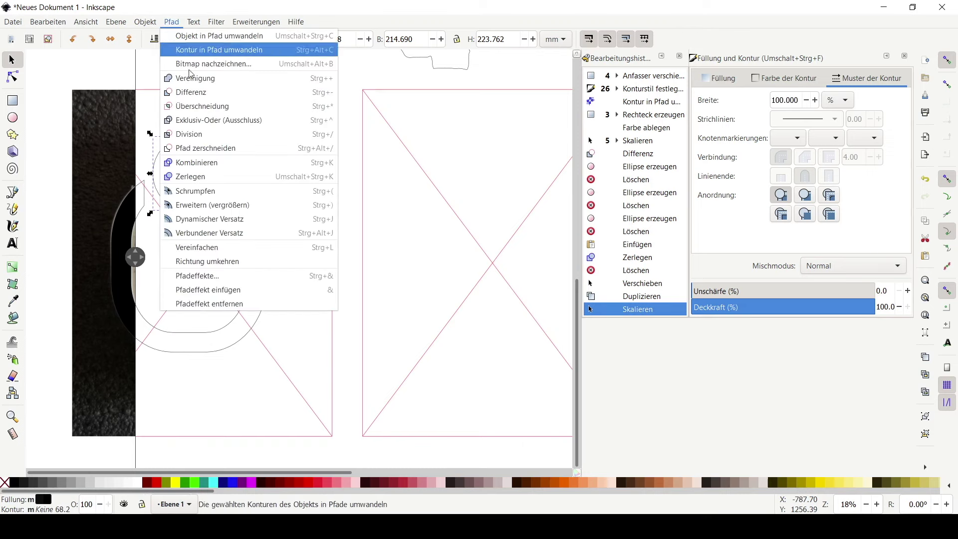
pyautogui.click(198, 169)
pyautogui.moveTo(134, 256); pyautogui.dragTo(329, 259)
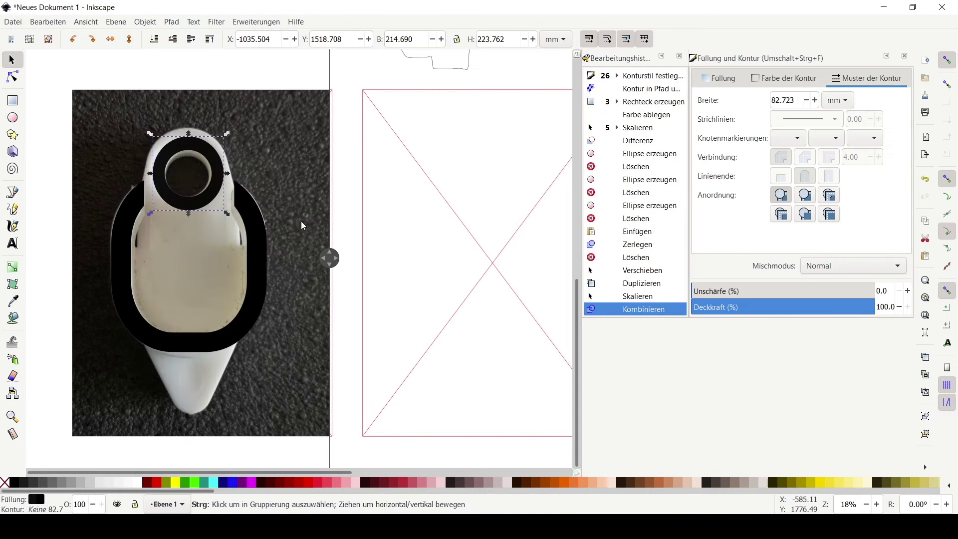
# Move the eyelet ring and the open rounded ring together off the photo into the free area above it.
pyautogui.keyDown('ctrl'); pyautogui.scroll(1, 302, 223); pyautogui.keyUp('ctrl')
pyautogui.keyDown('ctrl'); pyautogui.scroll(-1, 302, 223); pyautogui.keyUp('ctrl')
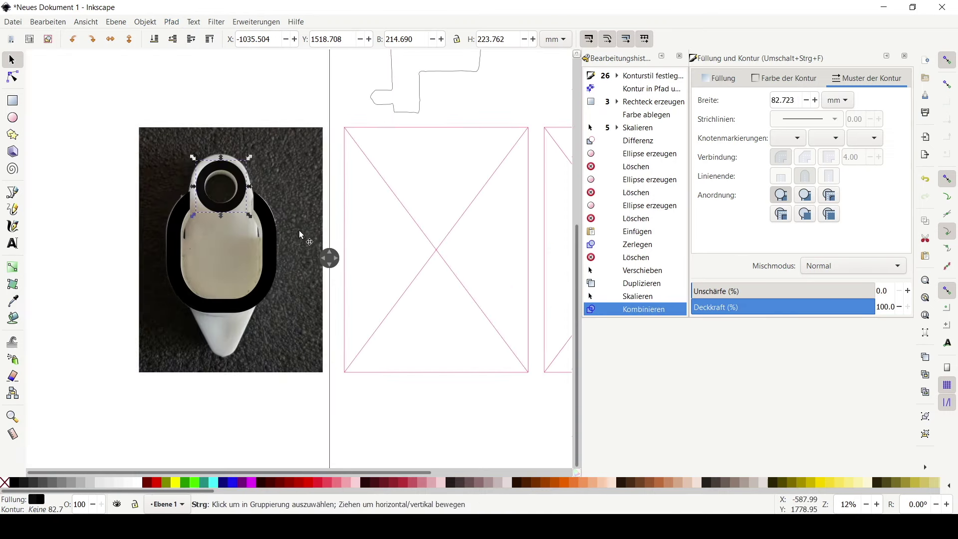
pyautogui.moveTo(306, 81); pyautogui.dragTo(277, 225, button='middle')
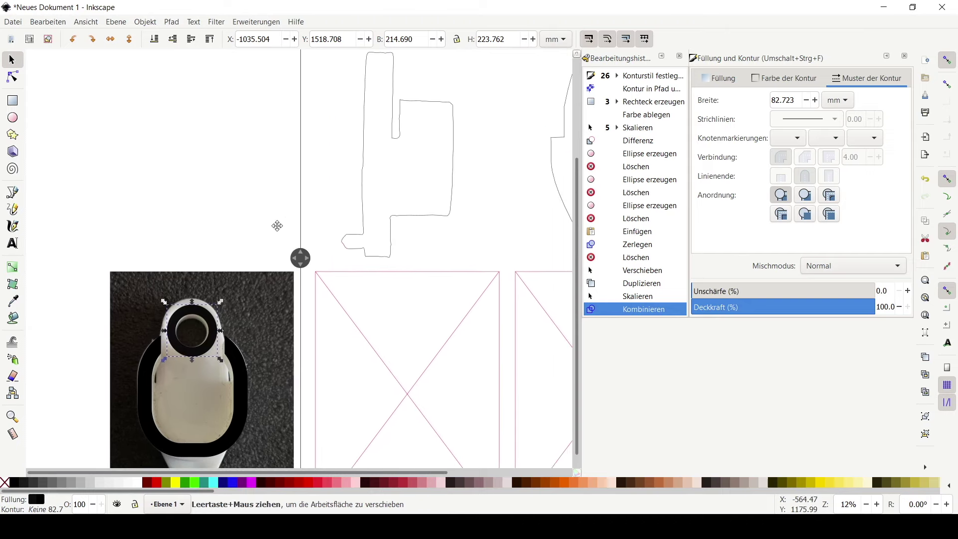
pyautogui.keyDown('shift'); pyautogui.click(237, 366); pyautogui.keyUp('shift')
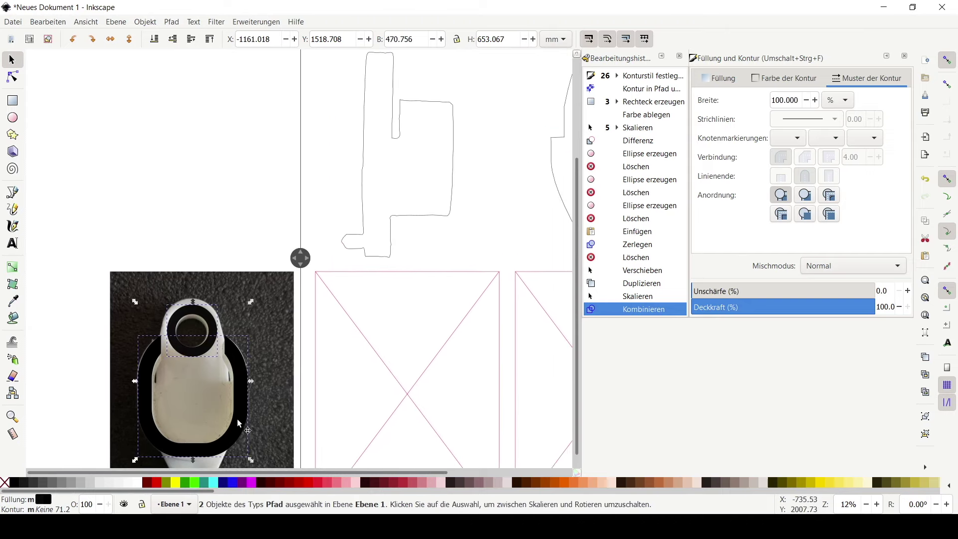
pyautogui.moveTo(238, 411); pyautogui.dragTo(255, 158)
pyautogui.press('Escape')
pyautogui.keyDown('ctrl'); pyautogui.scroll(1, 288, 180); pyautogui.keyUp('ctrl')
pyautogui.keyDown('ctrl'); pyautogui.scroll(-1, 289, 180); pyautogui.keyUp('ctrl')
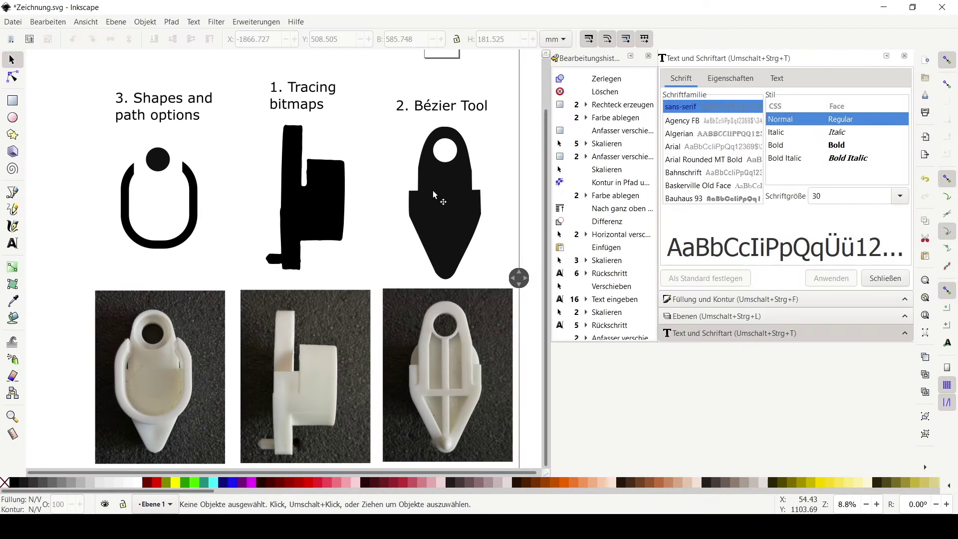
# Fit the page size to the selected shapes of all three traced views in the document properties.
pyautogui.moveTo(521, 288)
pyautogui.mouseDown()
pyautogui.moveTo(468, 272)
pyautogui.moveTo(101, 310)
pyautogui.moveTo(51, 306)
pyautogui.moveTo(519, 281)
pyautogui.mouseUp()
pyautogui.click(66, 303)
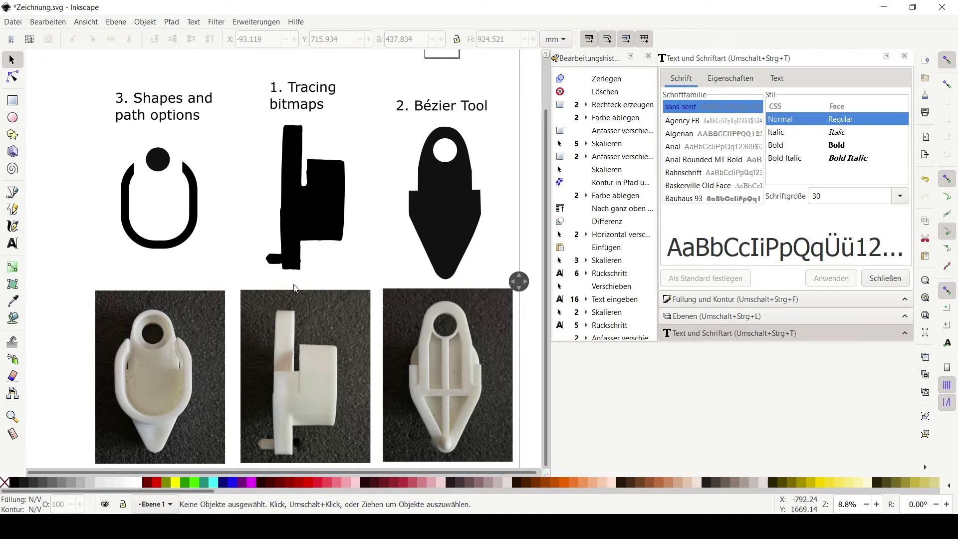
pyautogui.moveTo(78, 126); pyautogui.dragTo(542, 280)
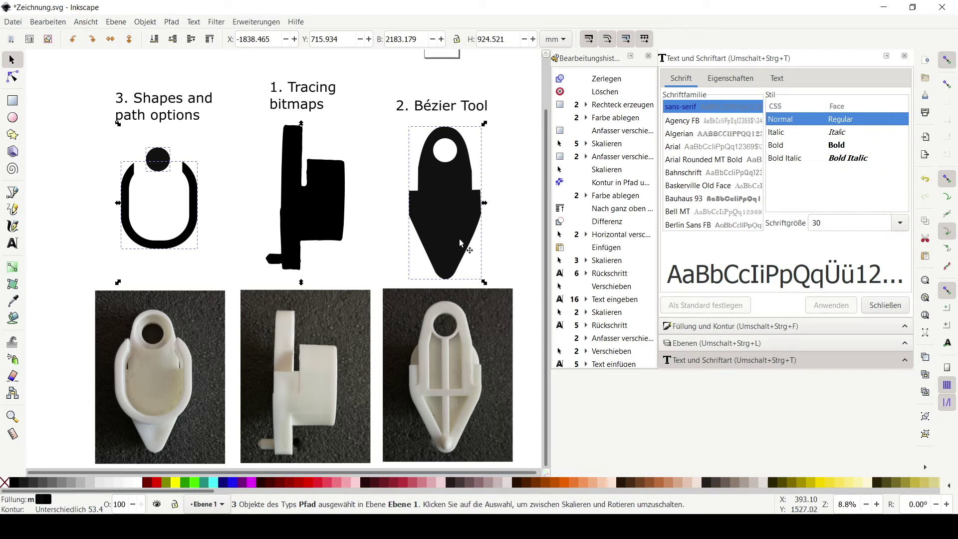
pyautogui.keyDown('shift'); pyautogui.click(320, 235); pyautogui.keyUp('shift')
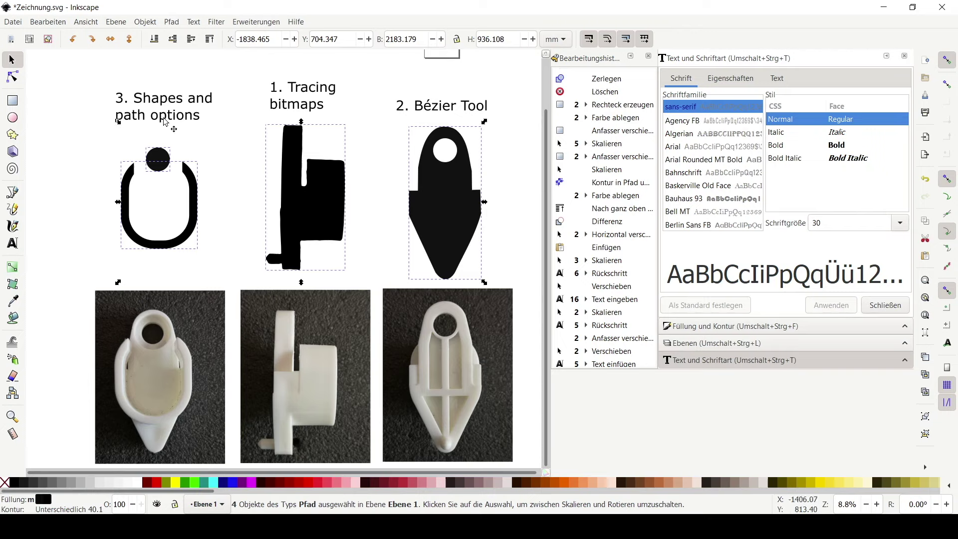
pyautogui.click(13, 23)
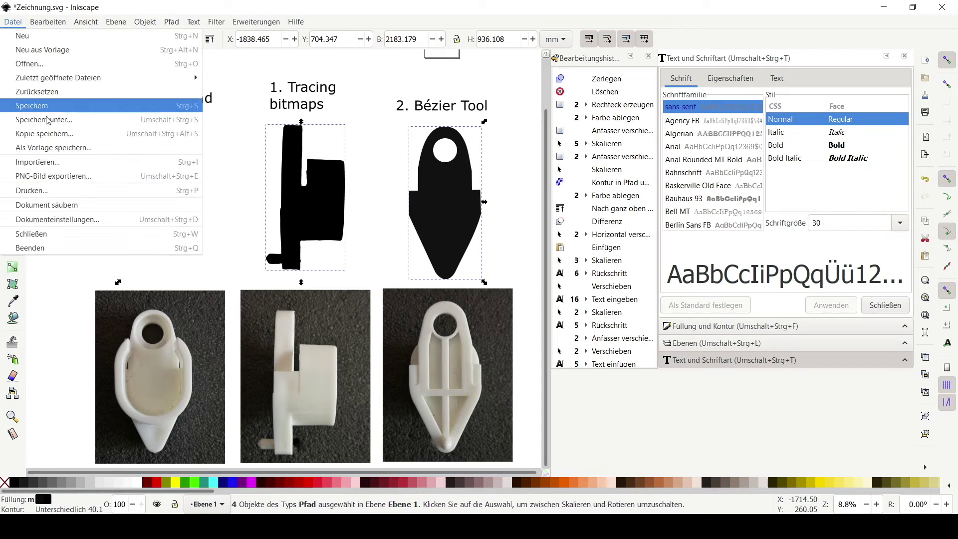
pyautogui.click(96, 221)
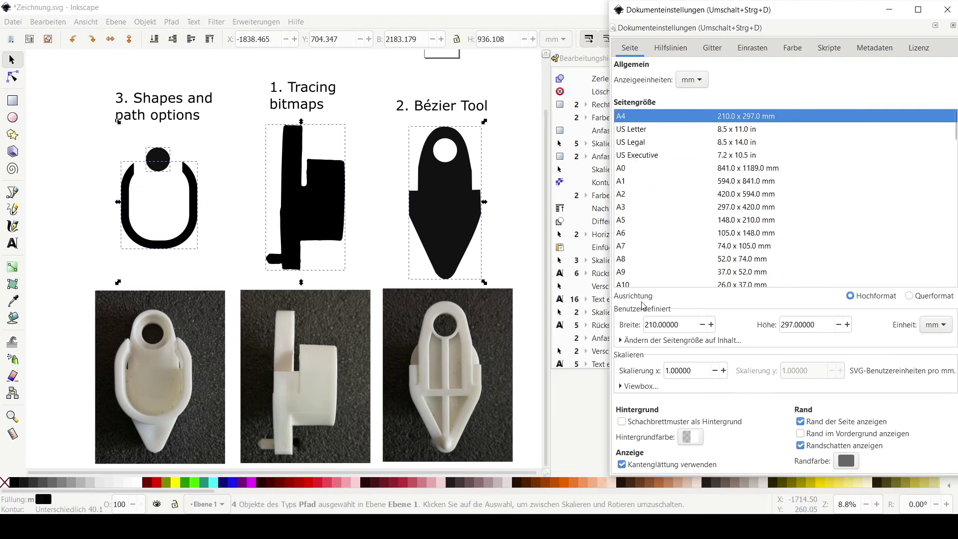
pyautogui.click(646, 341)
pyautogui.click(764, 340)
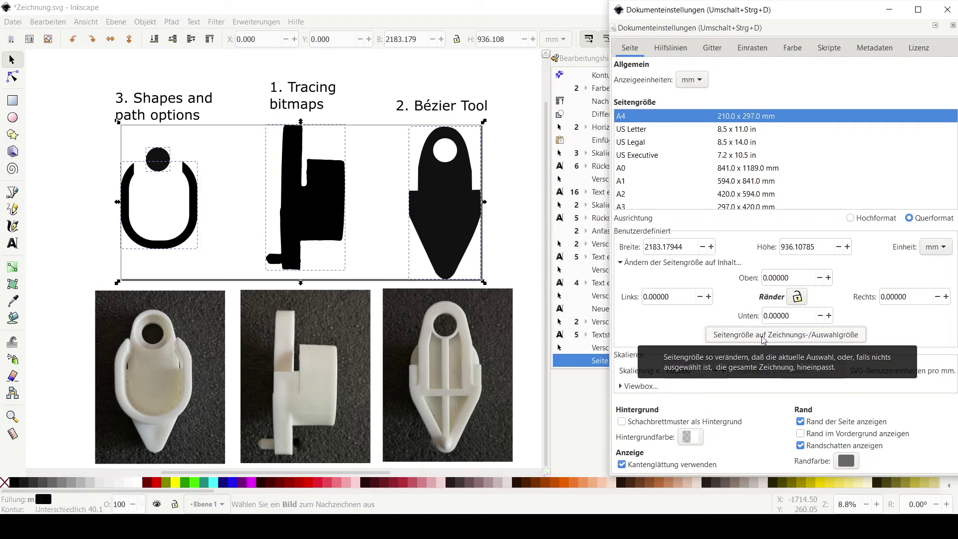
pyautogui.click(947, 10)
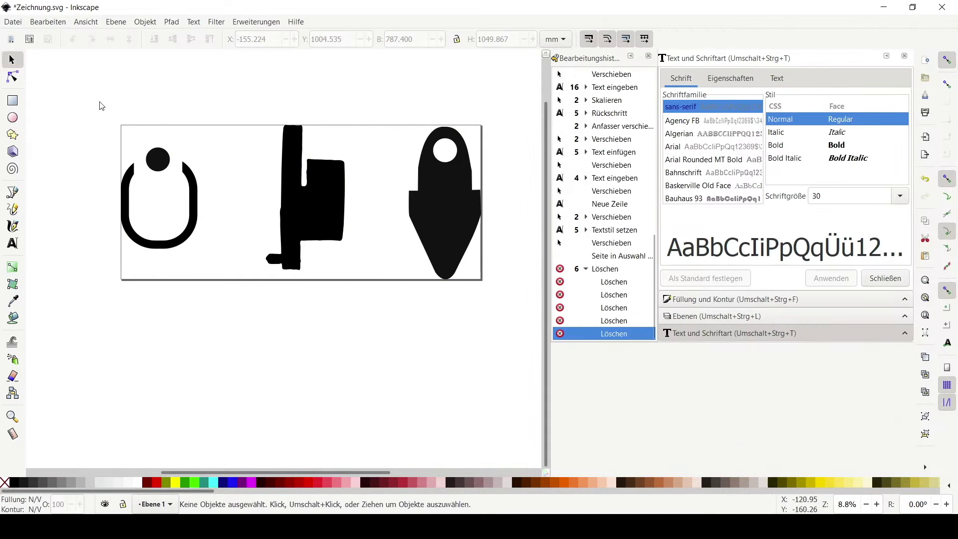
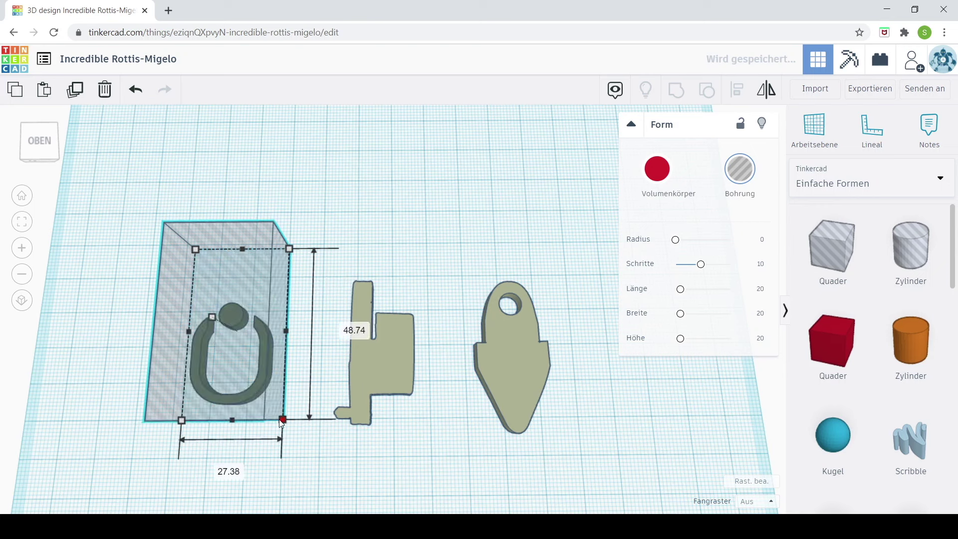
# In Tinkercad, duplicate the hole box over the side-view silhouette and group everything to isolate the pointed silhouette.
pyautogui.click(76, 92)
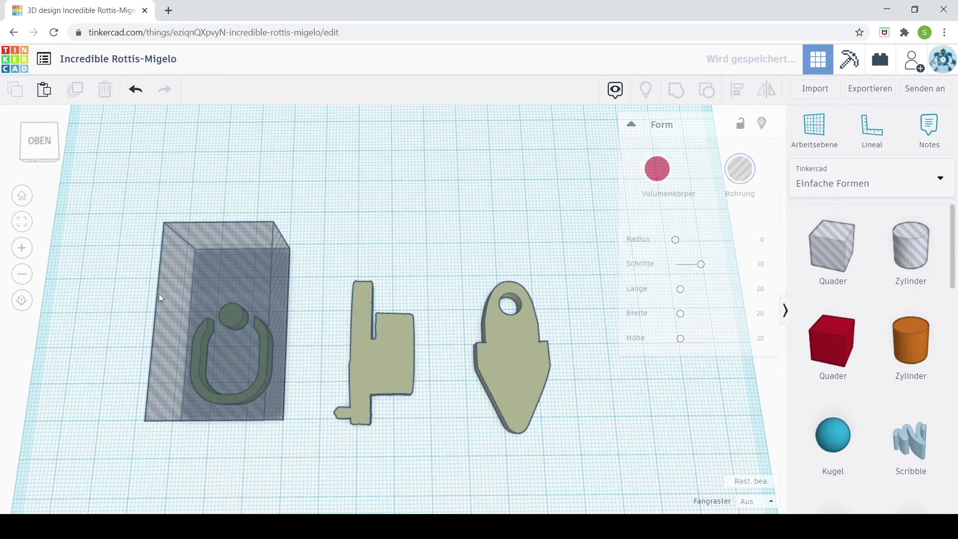
pyautogui.moveTo(214, 271); pyautogui.dragTo(366, 290)
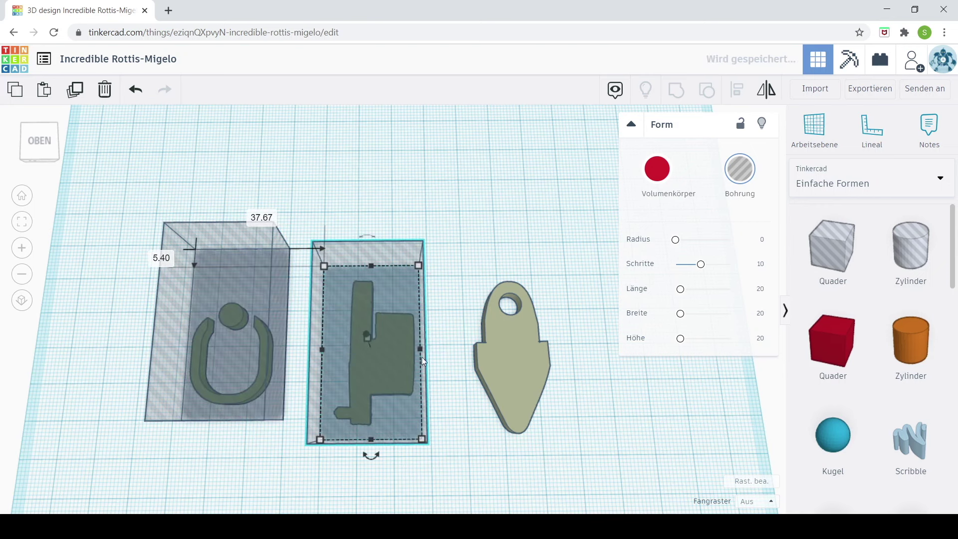
pyautogui.moveTo(149, 180); pyautogui.dragTo(596, 491)
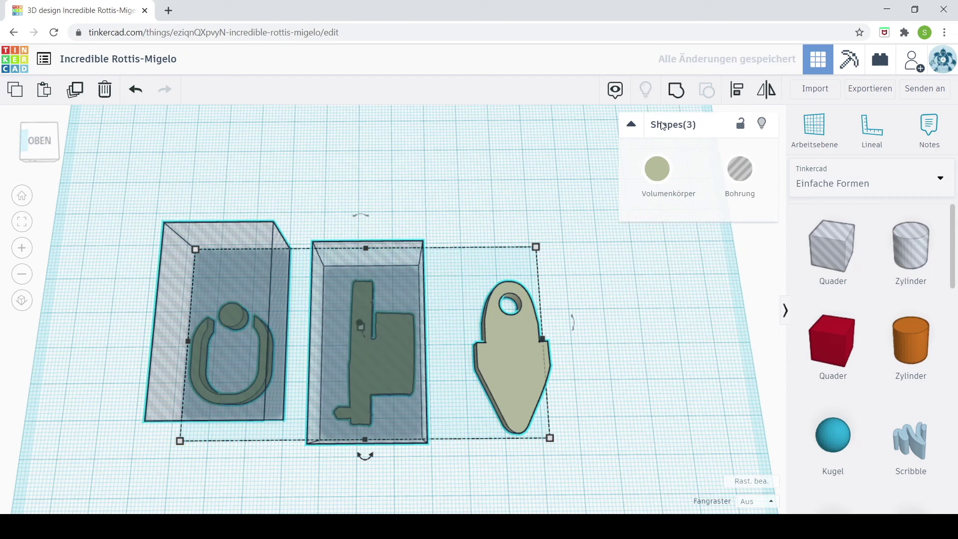
pyautogui.click(677, 94)
# Move the isolated pointed silhouette about 86 mm across and 39 mm back, duplicate it and place the copy beside it.
pyautogui.moveTo(510, 337); pyautogui.dragTo(201, 203)
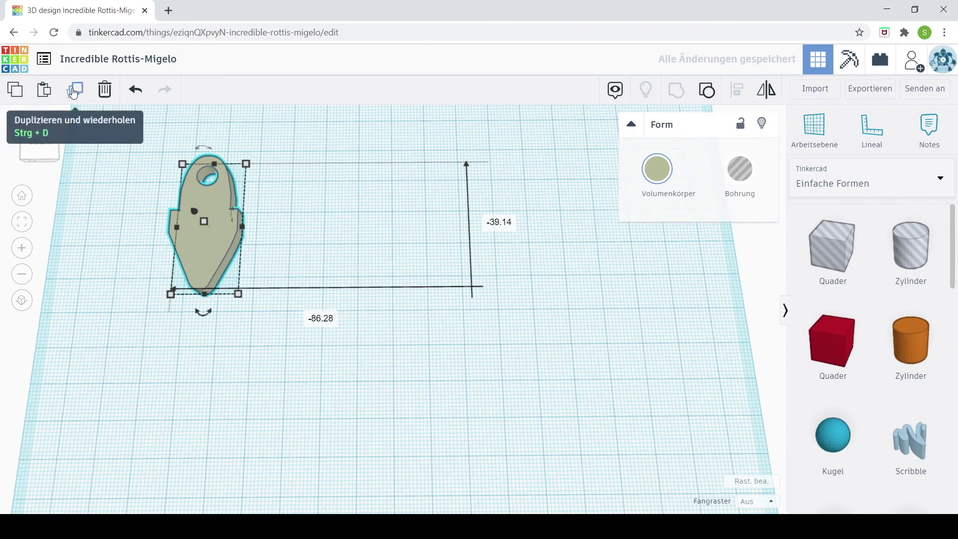
pyautogui.click(76, 91)
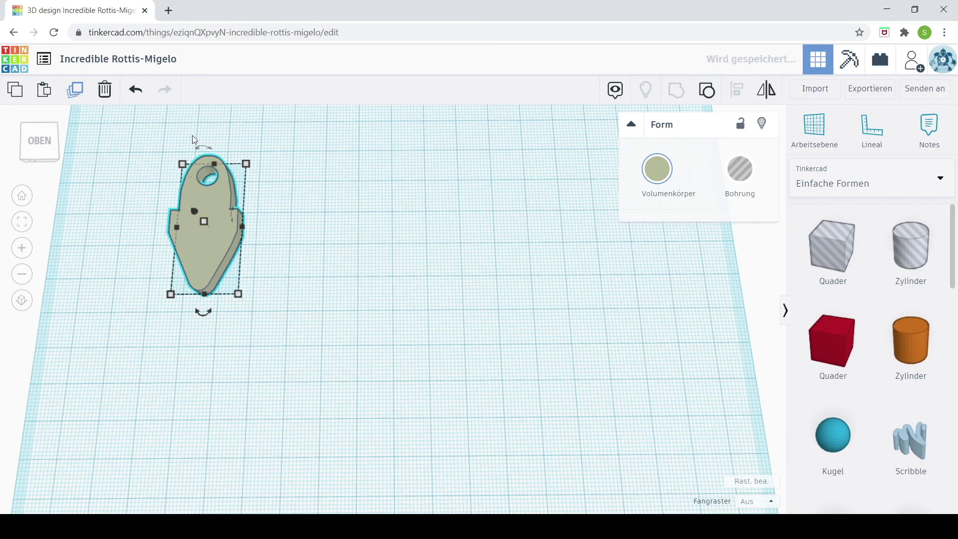
pyautogui.moveTo(214, 193); pyautogui.dragTo(362, 190)
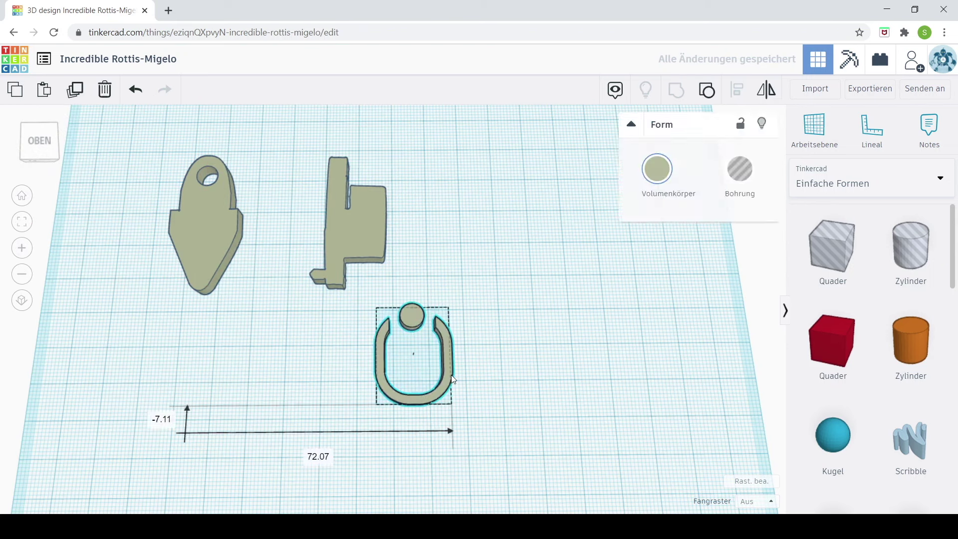
# Align the pointed base plate with the open rounded ring and stack the ring on top of the plate.
pyautogui.moveTo(203, 214); pyautogui.dragTo(253, 360)
pyautogui.click(494, 299)
pyautogui.moveTo(494, 299); pyautogui.dragTo(390, 229, button='right')
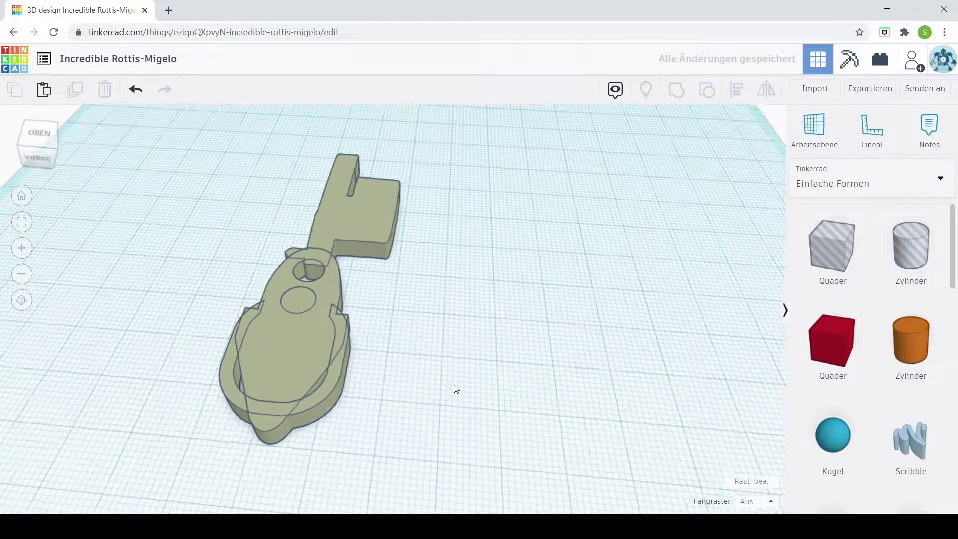
pyautogui.click(278, 321)
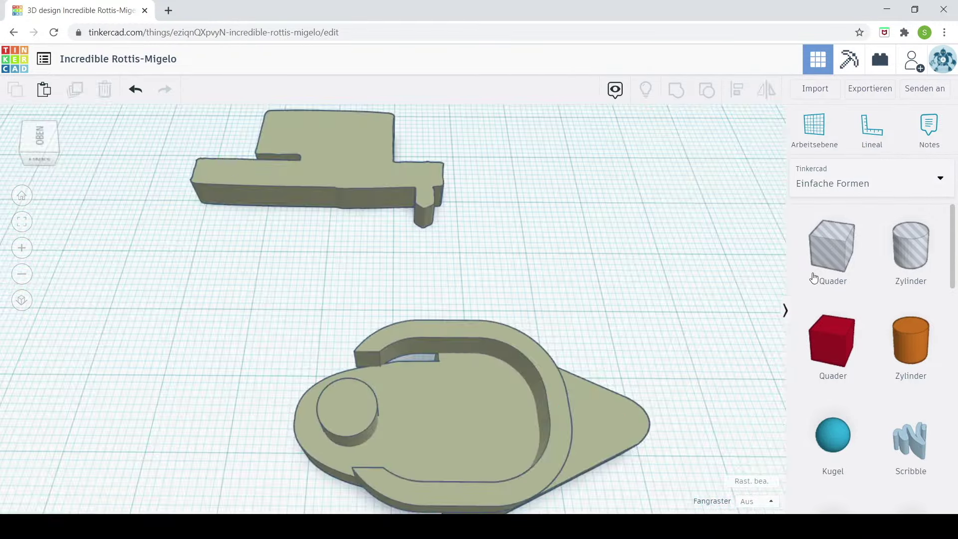
# Place a hole box over the solid disc at the ring's opening and resize it to cut the disc away.
pyautogui.moveTo(820, 265); pyautogui.dragTo(349, 407)
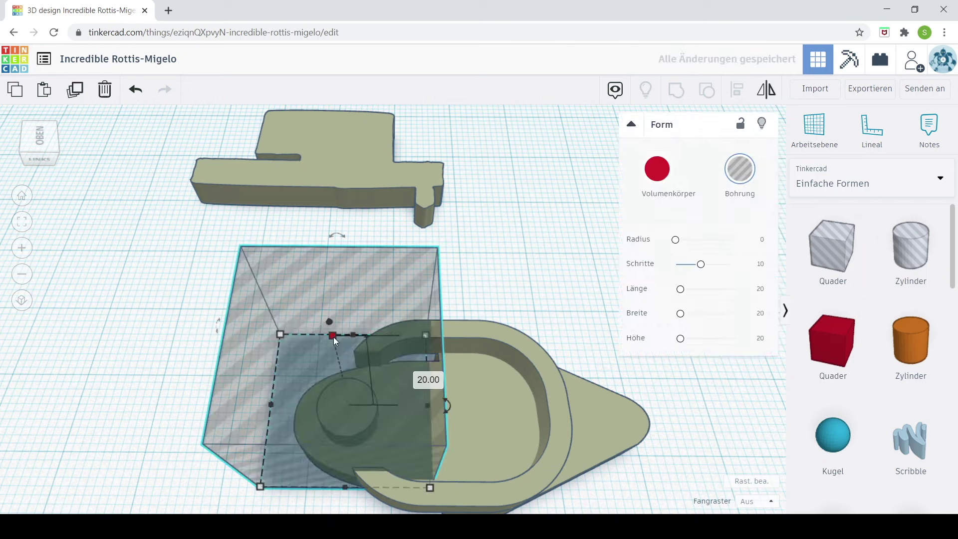
pyautogui.moveTo(333, 336); pyautogui.dragTo(336, 378)
pyautogui.moveTo(353, 334); pyautogui.dragTo(352, 370)
pyautogui.moveTo(345, 487); pyautogui.dragTo(347, 469)
pyautogui.click(612, 339)
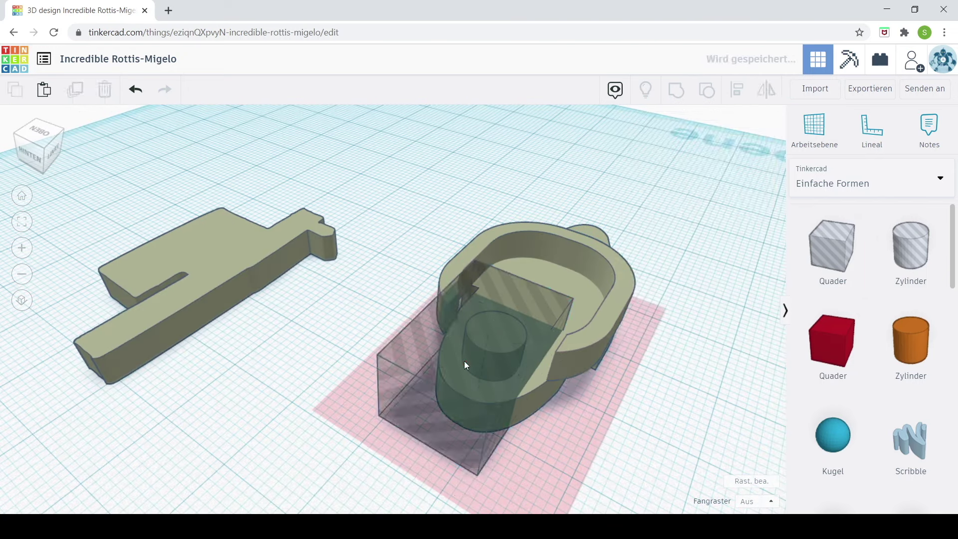
pyautogui.click(692, 417)
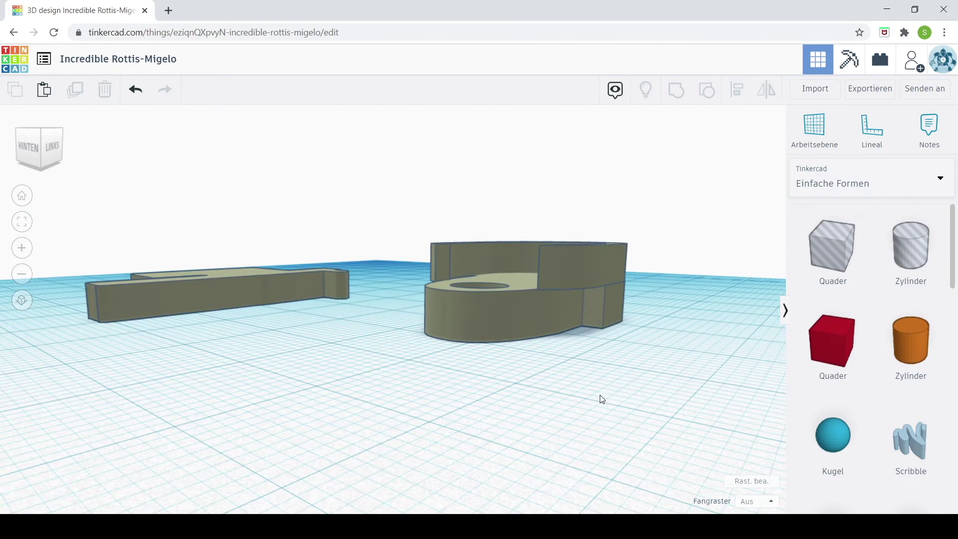
# Stretch the open rounded ring upward to make its wall taller.
pyautogui.click(534, 249)
pyautogui.moveTo(534, 245); pyautogui.dragTo(520, 187)
pyautogui.click(696, 343)
# Place a hole box over the open end of the ring and resize it to cover both ring tips.
pyautogui.moveTo(695, 343); pyautogui.dragTo(540, 353, button='right')
pyautogui.scroll(-3, 540, 353)
pyautogui.moveTo(620, 280); pyautogui.dragTo(649, 309, button='right')
pyautogui.click(830, 254)
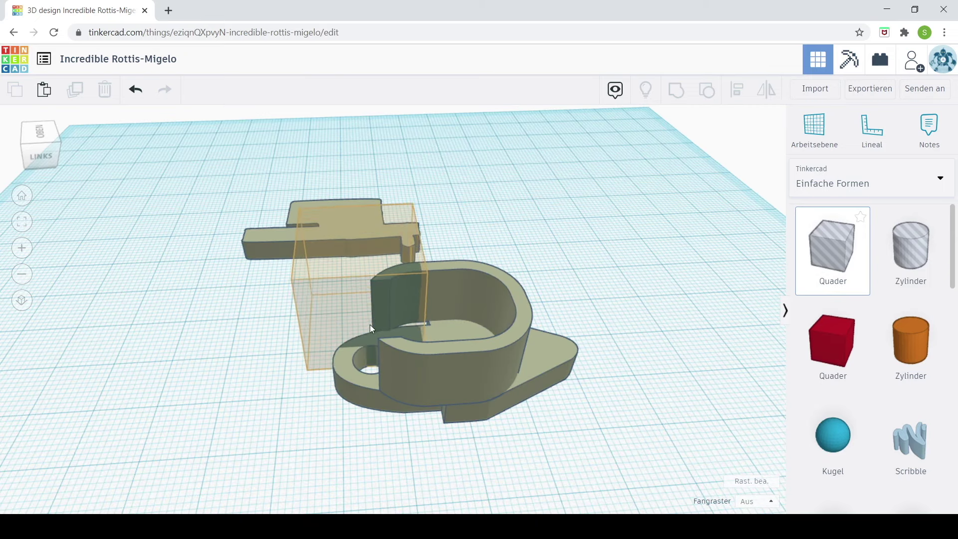
pyautogui.click(554, 303)
pyautogui.click(649, 146)
pyautogui.moveTo(649, 146); pyautogui.dragTo(341, 309, button='right')
pyautogui.click(319, 309)
pyautogui.moveTo(325, 317); pyautogui.dragTo(205, 375)
pyautogui.moveTo(603, 434); pyautogui.dragTo(743, 429, button='right')
pyautogui.moveTo(436, 437); pyautogui.dragTo(437, 436)
# Set the hole box's height to 7 mm and group it with the ring to cut away the lower part of its tips.
pyautogui.moveTo(378, 273); pyautogui.dragTo(375, 339)
pyautogui.click(450, 350)
pyautogui.write('8')
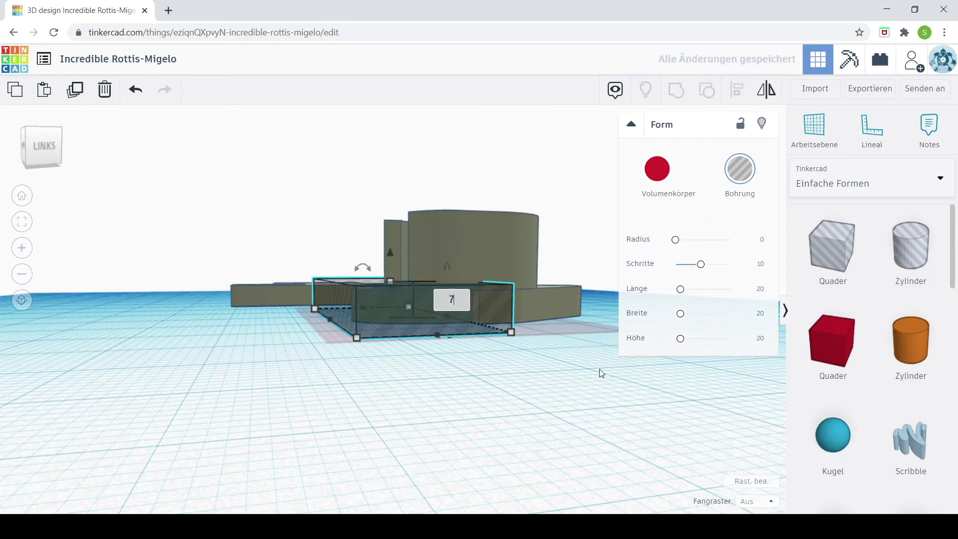
pyautogui.press('Return')
pyautogui.hotkey('ctrl', 'g')
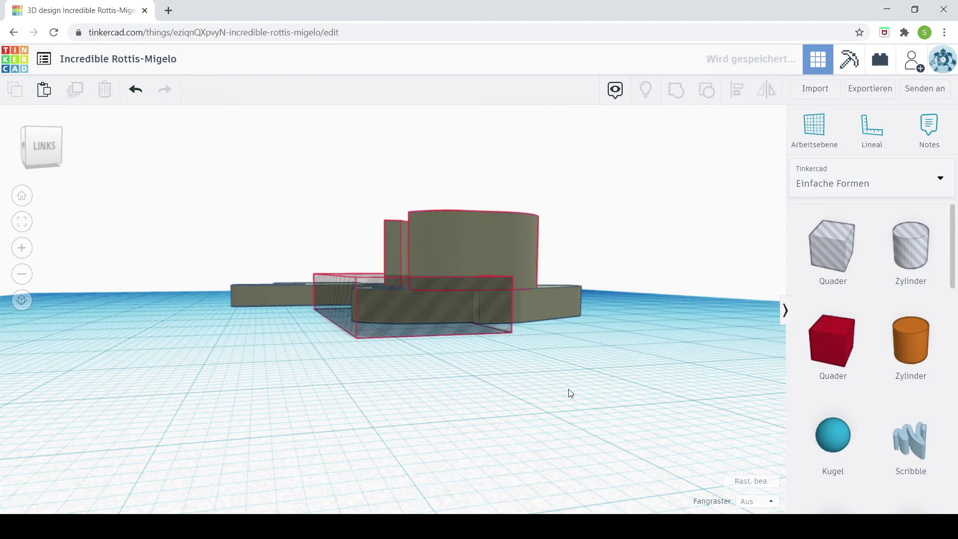
# Place a hole cylinder over the eyelet, shrink it to slightly wider than the hole and centre it there.
pyautogui.moveTo(476, 374); pyautogui.dragTo(613, 431, button='right')
pyautogui.moveTo(906, 252); pyautogui.dragTo(484, 382)
pyautogui.moveTo(519, 423); pyautogui.dragTo(467, 347)
pyautogui.moveTo(463, 295); pyautogui.dragTo(487, 331)
pyautogui.moveTo(488, 387); pyautogui.dragTo(481, 375)
pyautogui.moveTo(546, 346); pyautogui.dragTo(509, 382, button='right')
pyautogui.keyDown('alt'); pyautogui.keyDown('shift'); pyautogui.moveTo(466, 387); pyautogui.dragTo(472, 394); pyautogui.keyUp('shift'); pyautogui.keyUp('alt')
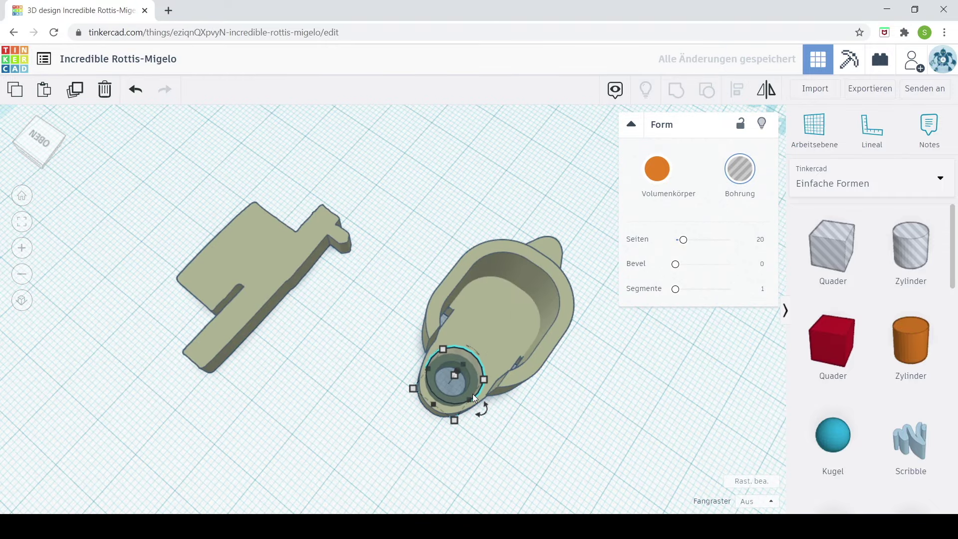
# Raise the hole cylinder partway above the base plate and group both to cut a shallow recess around the eyelet.
pyautogui.moveTo(164, 349); pyautogui.dragTo(464, 351, button='right')
pyautogui.moveTo(469, 255); pyautogui.dragTo(468, 238)
pyautogui.keyDown('shift'); pyautogui.click(501, 330); pyautogui.keyUp('shift')
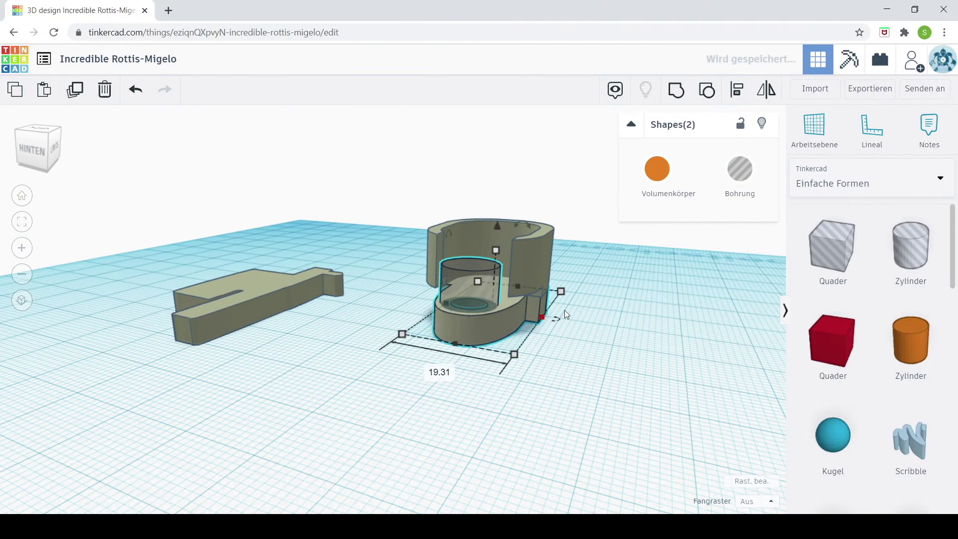
pyautogui.click(676, 90)
pyautogui.click(629, 299)
# Add a solid cylinder, set its base to 3 mm in both directions and move it to the holder's pointed tip.
pyautogui.moveTo(627, 295); pyautogui.dragTo(389, 306, button='right')
pyautogui.moveTo(910, 341); pyautogui.dragTo(633, 388)
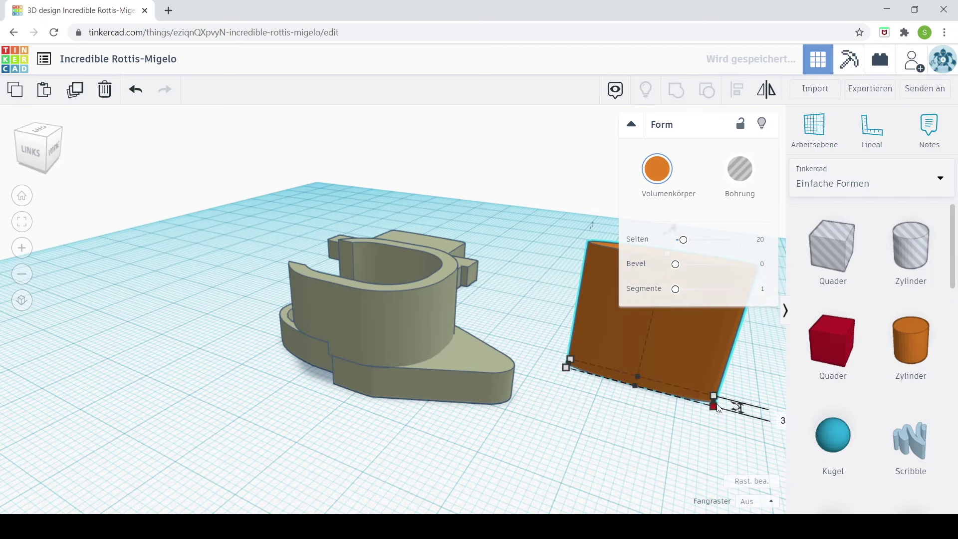
pyautogui.click(626, 418)
pyautogui.write('3')
pyautogui.press('Return')
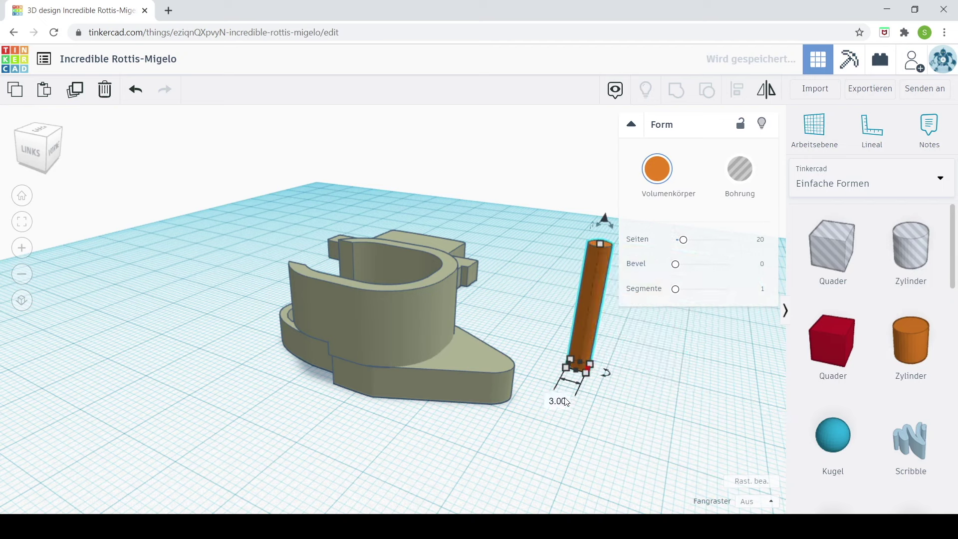
pyautogui.moveTo(572, 354); pyautogui.dragTo(467, 377)
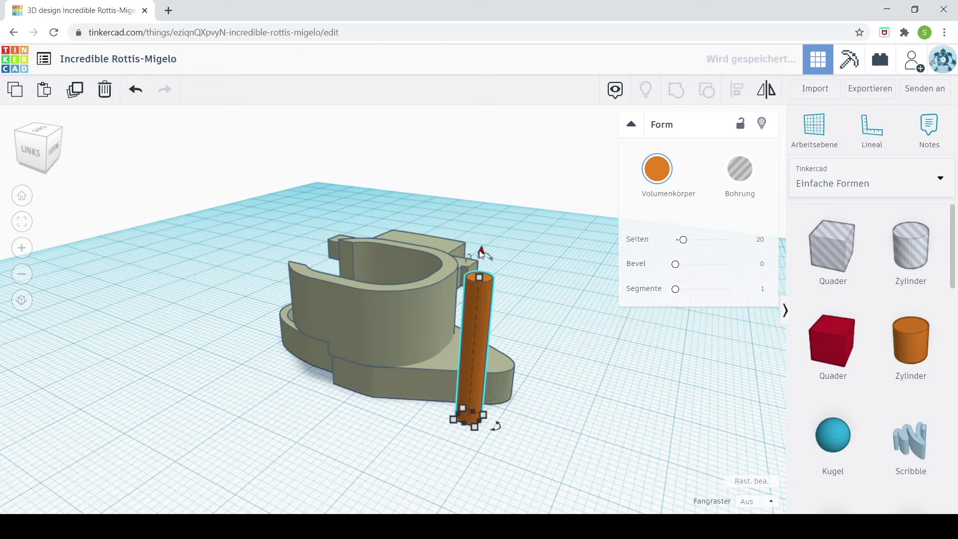
# Lower the orange cylinder at the holder's tip to -5 mm relative to the workplane.
pyautogui.moveTo(481, 254); pyautogui.dragTo(480, 263)
pyautogui.click(545, 429)
pyautogui.press('BackSpace')
pyautogui.write('-5')
pyautogui.press('Return')
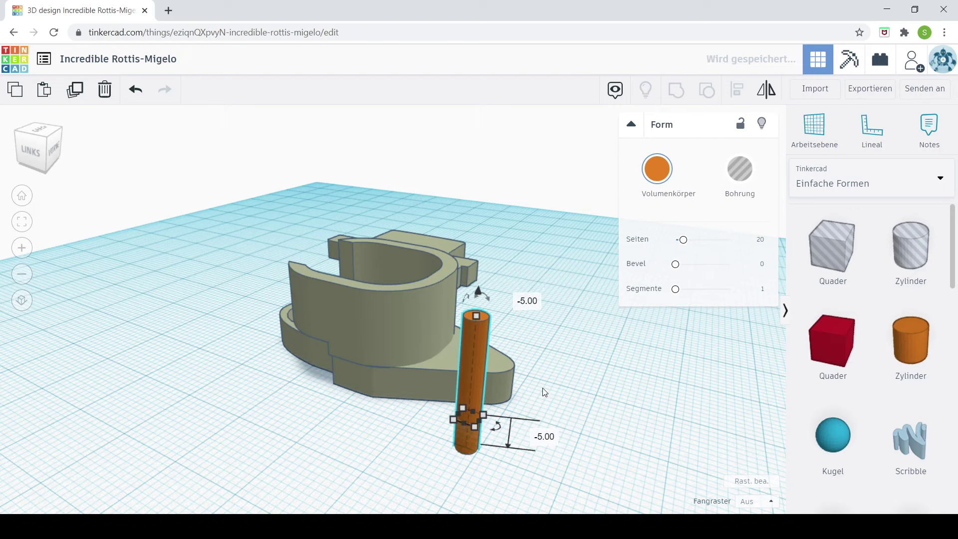
# Shorten the orange cylinder from its upper end to a height of about 7.6 mm.
pyautogui.click(585, 402)
pyautogui.moveTo(22, 139); pyautogui.dragTo(26, 135)
pyautogui.click(492, 302)
pyautogui.moveTo(540, 250); pyautogui.dragTo(498, 357, button='right')
pyautogui.moveTo(497, 357); pyautogui.dragTo(492, 432)
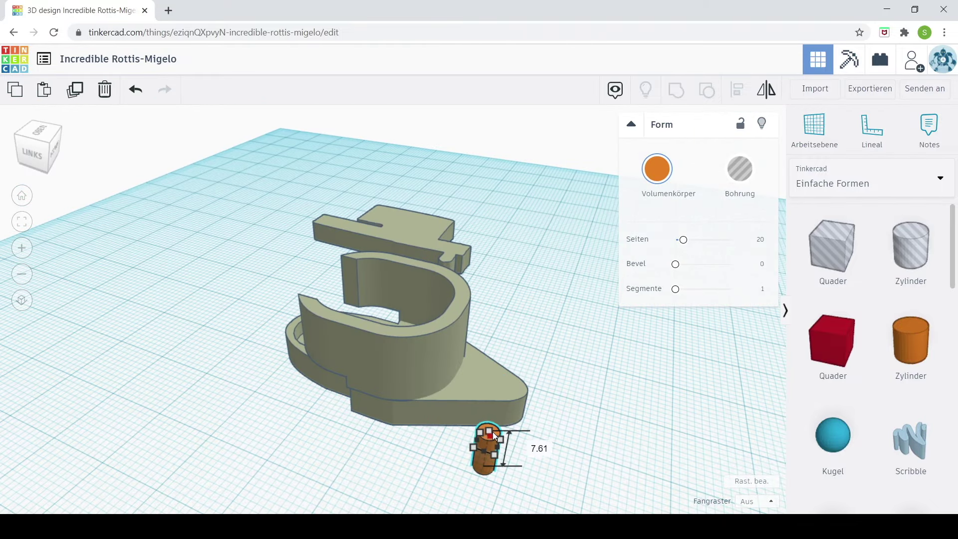
# Round the end of the cylinder pin with a bevel of about 2 and 5 segments.
pyautogui.moveTo(492, 432); pyautogui.dragTo(462, 256, button='right')
pyautogui.moveTo(454, 214); pyautogui.dragTo(471, 241)
pyautogui.scroll(4, 594, 259)
pyautogui.moveTo(675, 264); pyautogui.dragTo(743, 267)
pyautogui.moveTo(675, 289); pyautogui.dragTo(697, 294)
pyautogui.moveTo(727, 267); pyautogui.dragTo(717, 267)
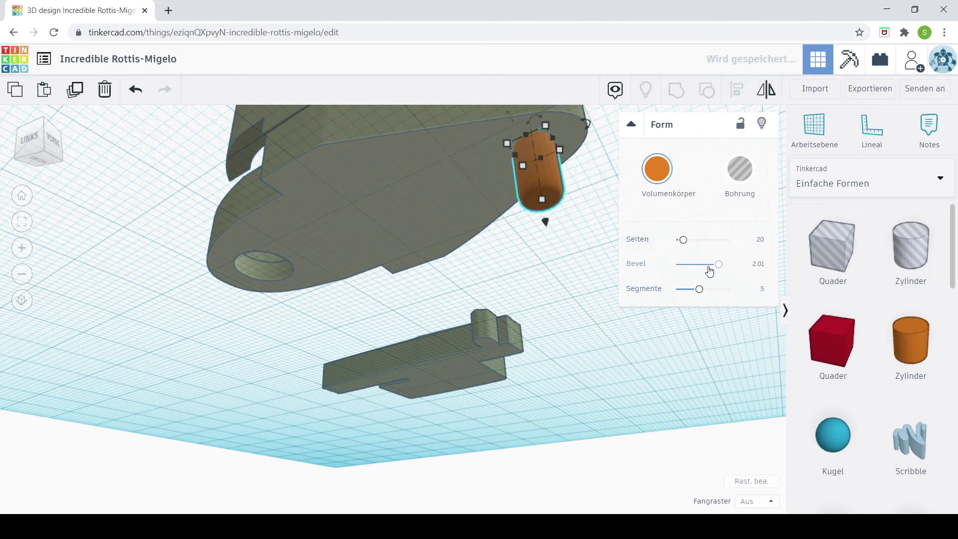
# Stand the flat side-view silhouette upright and move it lengthwise through the middle of the holder as a reference.
pyautogui.click(605, 289)
pyautogui.moveTo(605, 289); pyautogui.dragTo(595, 331, button='right')
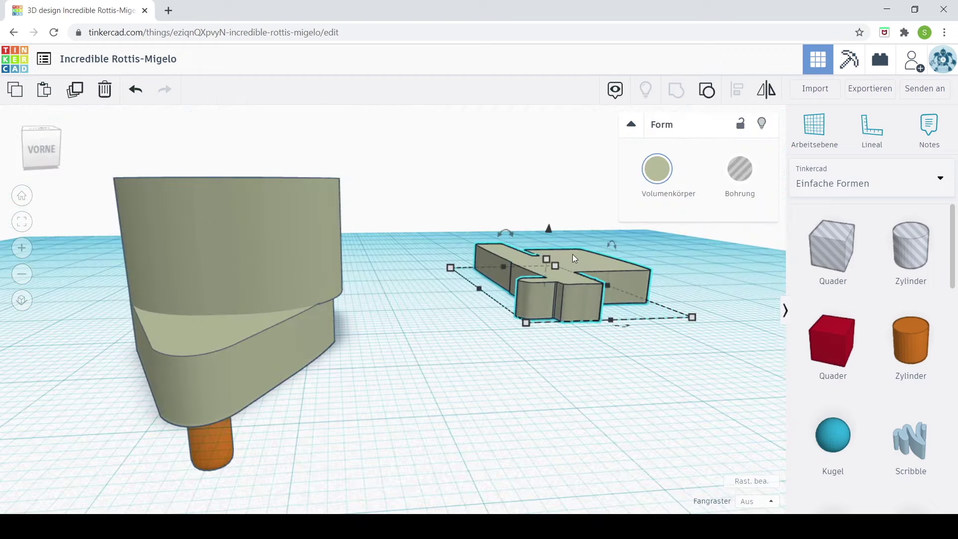
pyautogui.moveTo(572, 258); pyautogui.dragTo(507, 281)
pyautogui.moveTo(457, 252); pyautogui.dragTo(399, 292)
pyautogui.moveTo(466, 410); pyautogui.dragTo(451, 375, button='right')
pyautogui.moveTo(516, 190); pyautogui.dragTo(502, 369)
pyautogui.moveTo(502, 370); pyautogui.dragTo(597, 408, button='right')
pyautogui.moveTo(550, 255); pyautogui.dragTo(492, 373)
pyautogui.moveTo(491, 372); pyautogui.dragTo(319, 473, button='right')
pyautogui.moveTo(667, 452); pyautogui.dragTo(676, 426)
pyautogui.moveTo(752, 399); pyautogui.dragTo(723, 385, button='right')
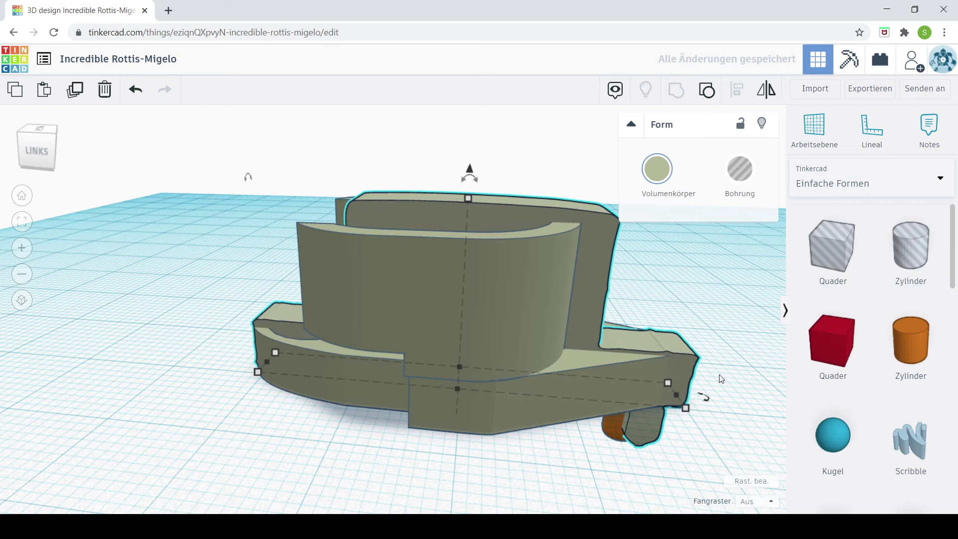
pyautogui.moveTo(674, 407); pyautogui.dragTo(680, 406)
# Shift the ring towards the holder's pointed tip to match the side silhouette and delete the leftover hole box.
pyautogui.moveTo(703, 305); pyautogui.dragTo(724, 299, button='right')
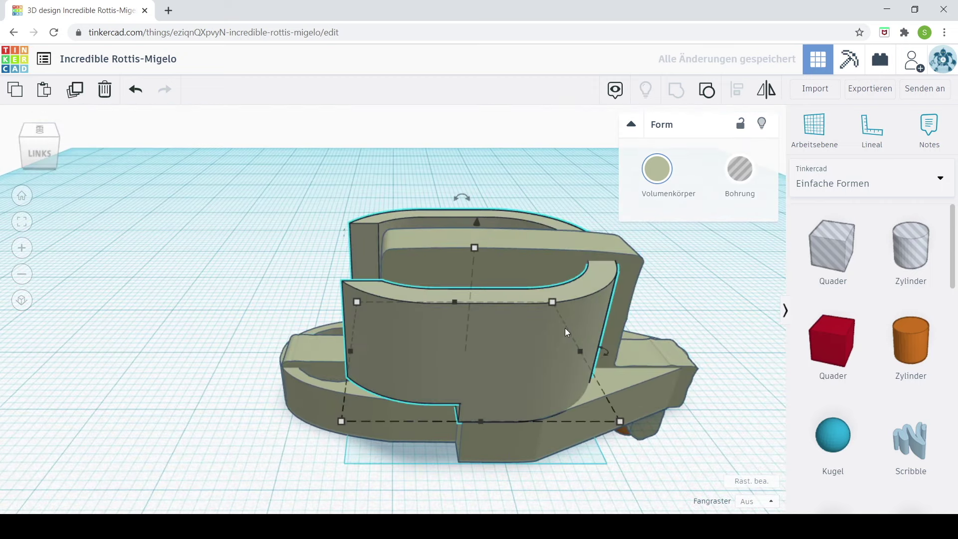
pyautogui.press('Right')
pyautogui.press('Right')
pyautogui.press('Right')
pyautogui.press('Right')
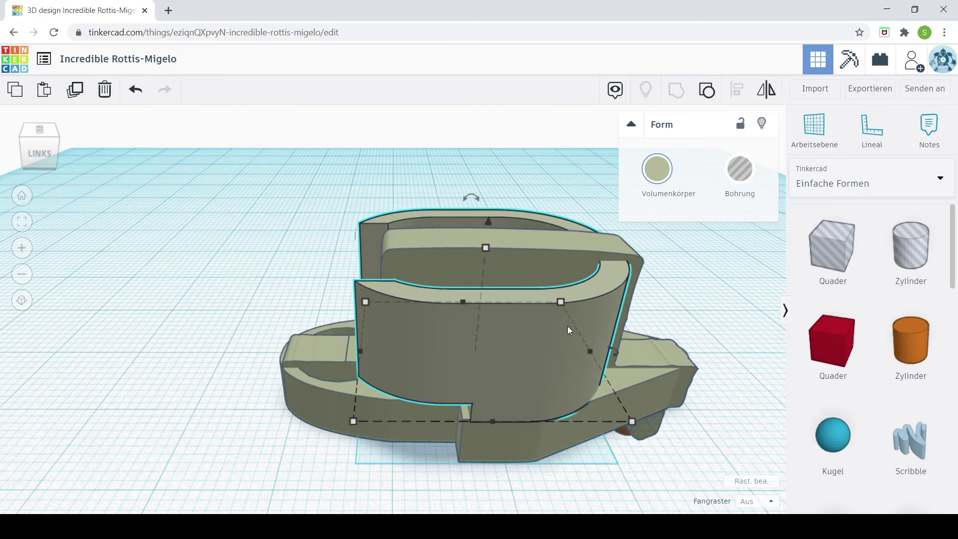
pyautogui.press('Right')
pyautogui.press('Right')
pyautogui.press('Right')
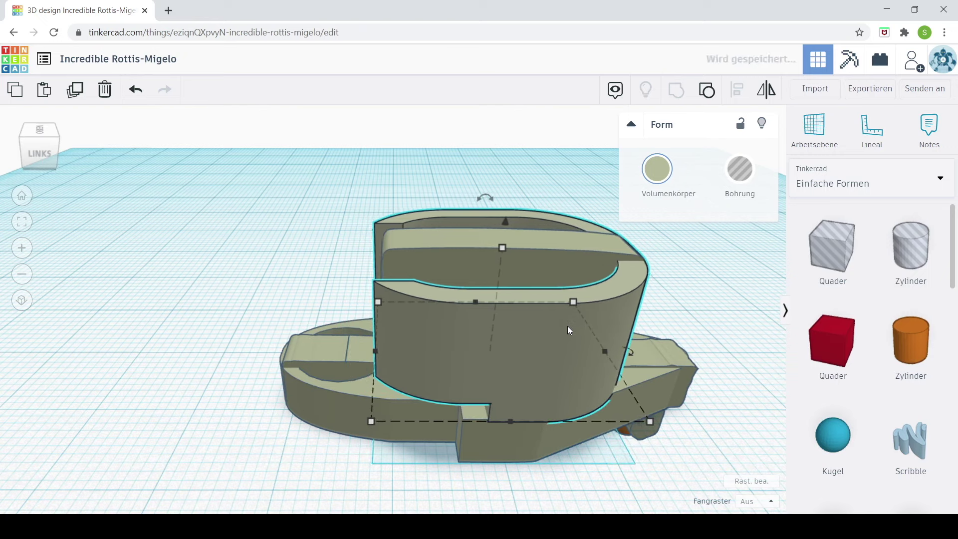
pyautogui.click(477, 416)
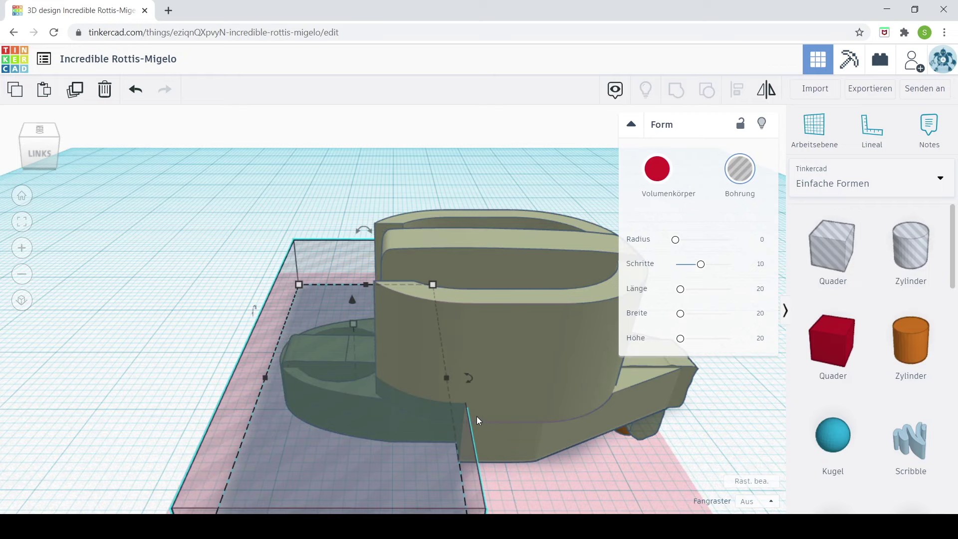
pyautogui.press('Delete')
# Shift the cylinder pin sideways under the base plate until it lines up with the silhouette's peg.
pyautogui.moveTo(426, 193); pyautogui.dragTo(621, 289, button='right')
pyautogui.click(590, 318)
pyautogui.press('Right')
pyautogui.press('Right')
pyautogui.press('Right')
pyautogui.press('Right')
pyautogui.press('Right')
pyautogui.click(691, 354)
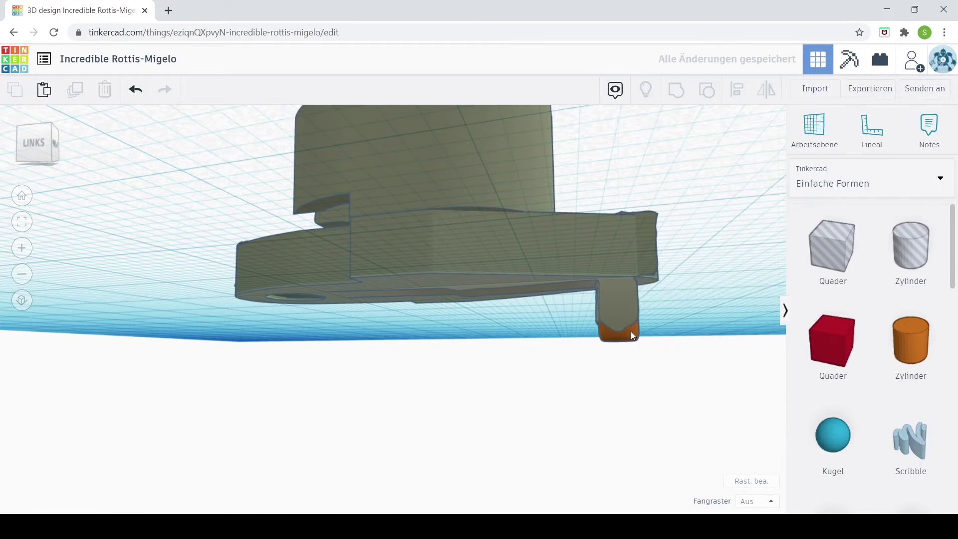
pyautogui.click(629, 332)
pyautogui.click(678, 348)
pyautogui.moveTo(677, 348); pyautogui.dragTo(737, 423, button='right')
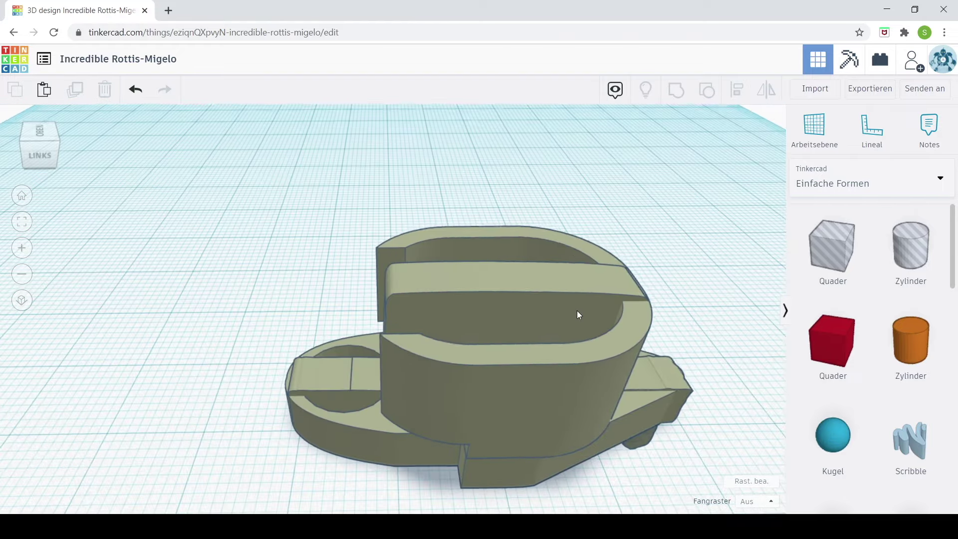
# Delete the upright side silhouette from inside the holder.
pyautogui.click(576, 311)
pyautogui.scroll(-3, 576, 318)
pyautogui.press('Delete')
# Select all parts of the holder and raise them together to a height of 0 above the workplane.
pyautogui.moveTo(674, 297); pyautogui.dragTo(187, 215, button='right')
pyautogui.hotkey('ctrl', 'a')
pyautogui.scroll(2, 287, 230)
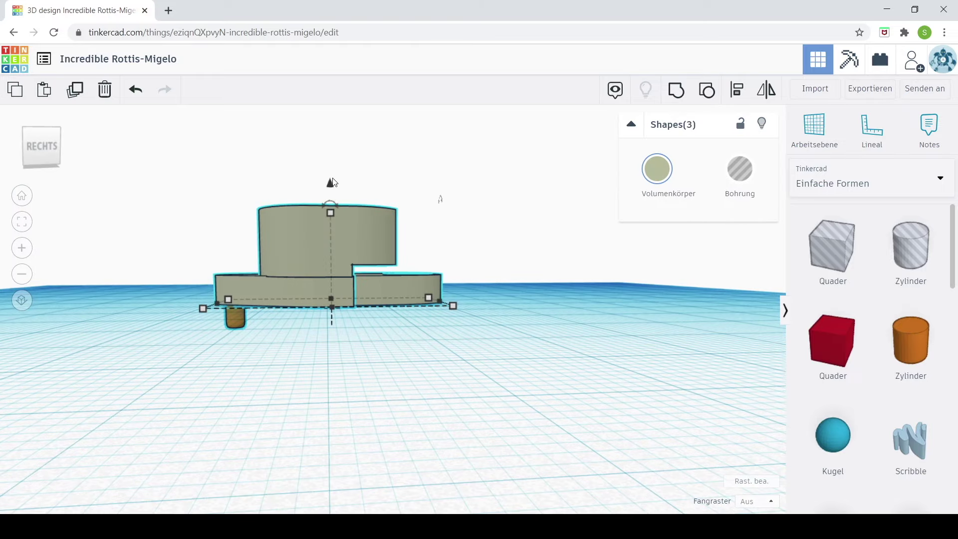
pyautogui.moveTo(329, 183); pyautogui.dragTo(323, 157)
pyautogui.click(508, 306)
pyautogui.write('0')
pyautogui.press('Return')
pyautogui.click(487, 394)
pyautogui.moveTo(300, 313); pyautogui.dragTo(627, 389, button='right')
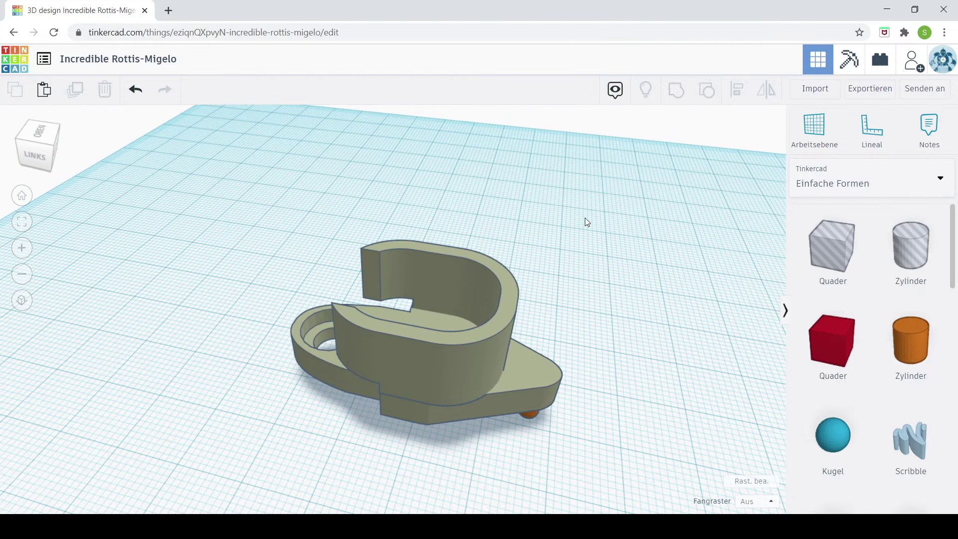
# Group all parts of the holder into one body and export it as an STL file.
pyautogui.hotkey('ctrl', 'a')
pyautogui.click(676, 89)
pyautogui.click(613, 342)
pyautogui.moveTo(614, 342); pyautogui.dragTo(699, 351, button='right')
pyautogui.click(870, 88)
pyautogui.click(503, 266)
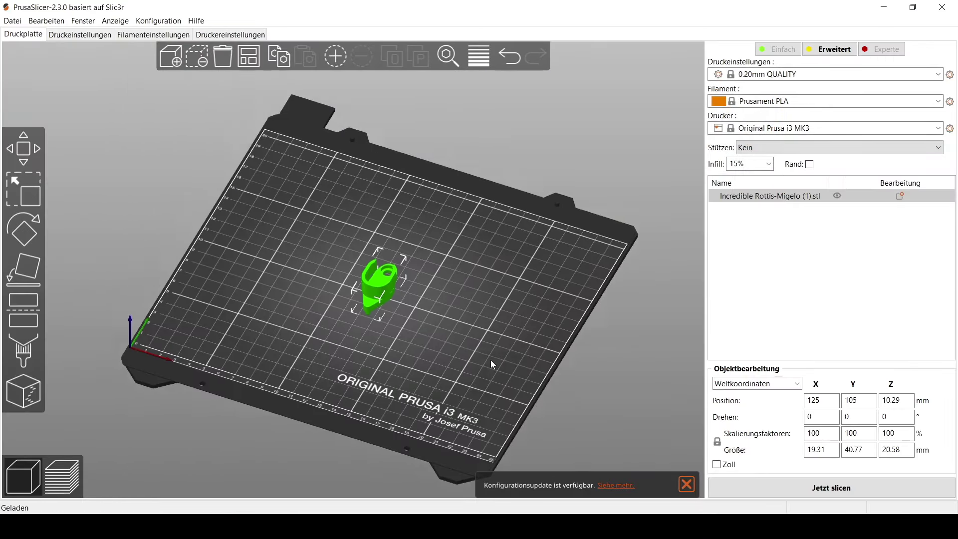
# Switch to PrusaSlicer and set the supports to "Stützen nur auf dem Druckbett", answering the support generator prompt.
pyautogui.scroll(5, 474, 357)
pyautogui.moveTo(456, 358); pyautogui.dragTo(716, 295)
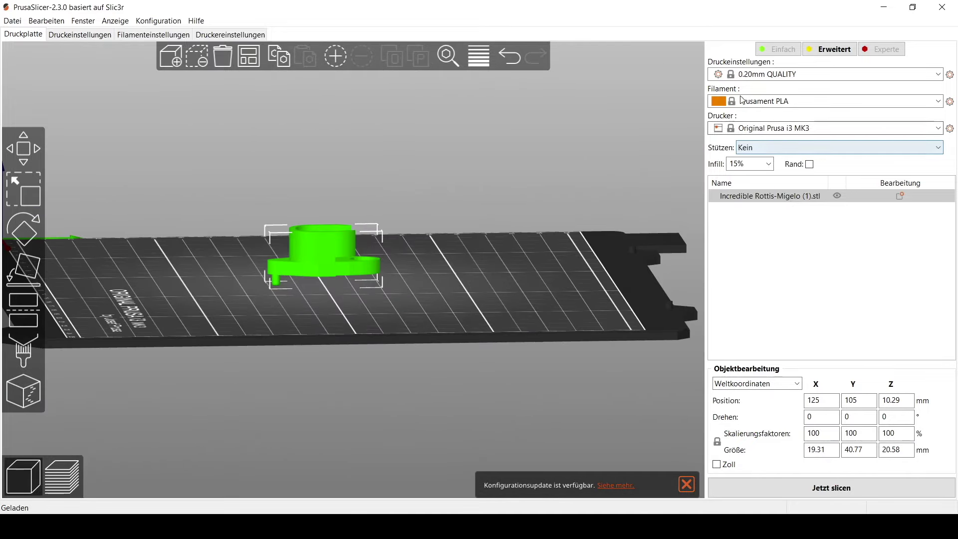
pyautogui.click(771, 150)
pyautogui.click(771, 171)
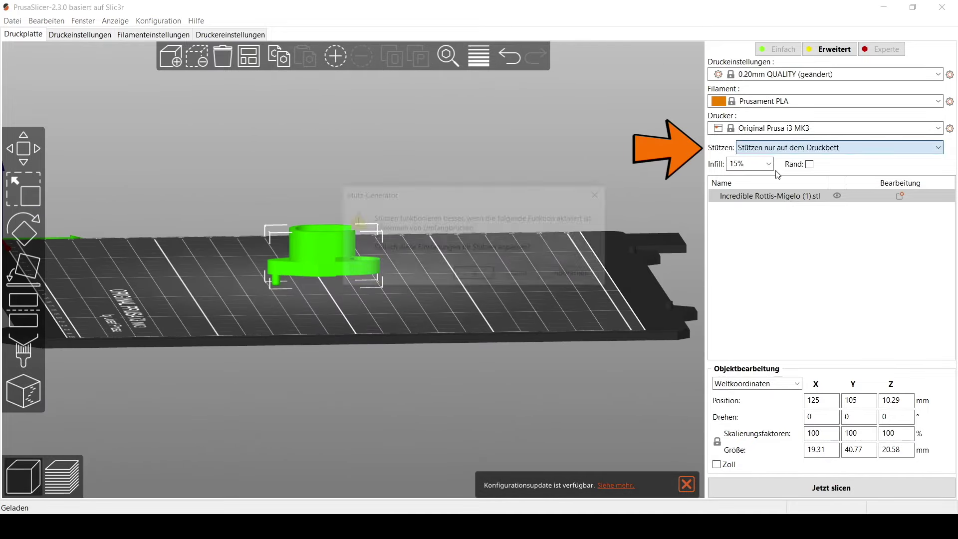
pyautogui.click(501, 274)
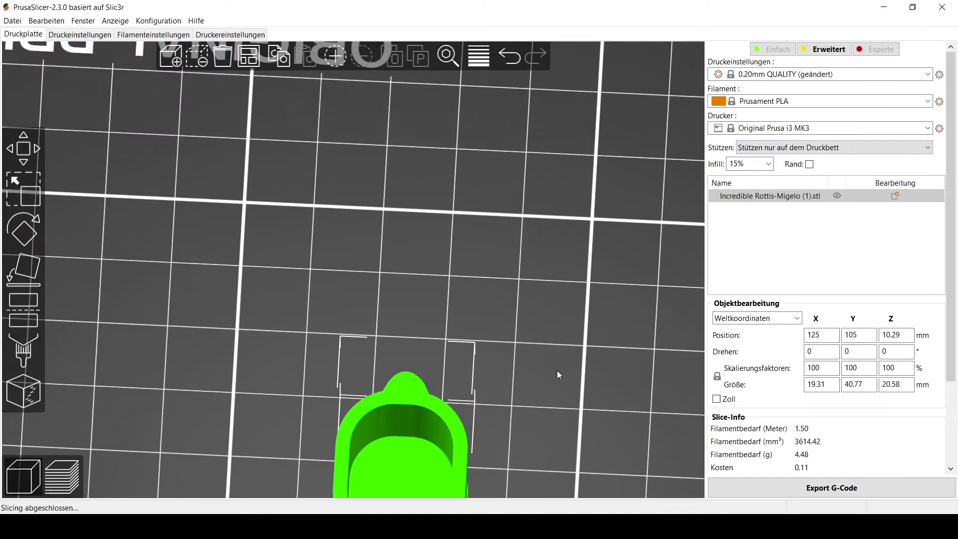
# Paint support blockers over the narrow slits between ring and base plate on both sides of the holder.
pyautogui.moveTo(556, 370); pyautogui.dragTo(545, 176, button='middle')
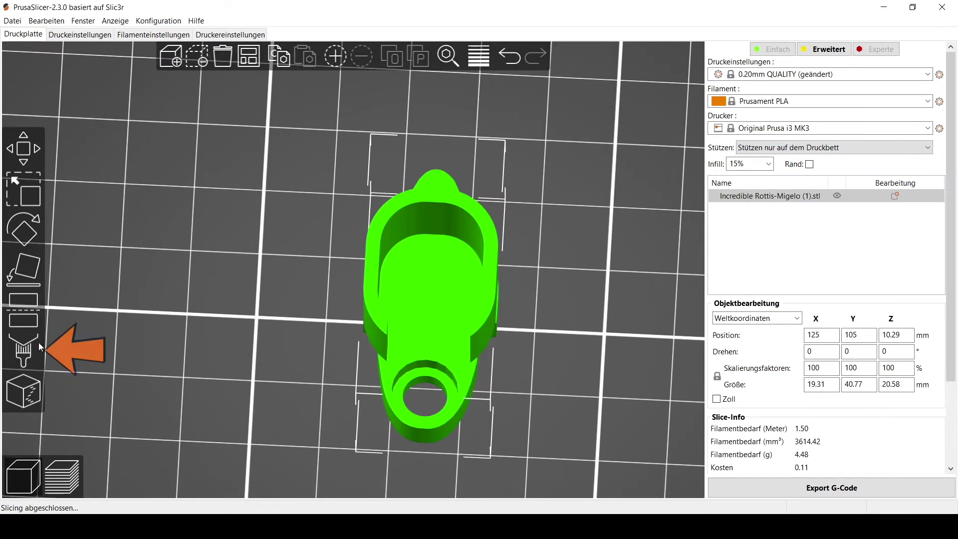
pyautogui.click(31, 349)
pyautogui.moveTo(551, 408); pyautogui.dragTo(325, 211)
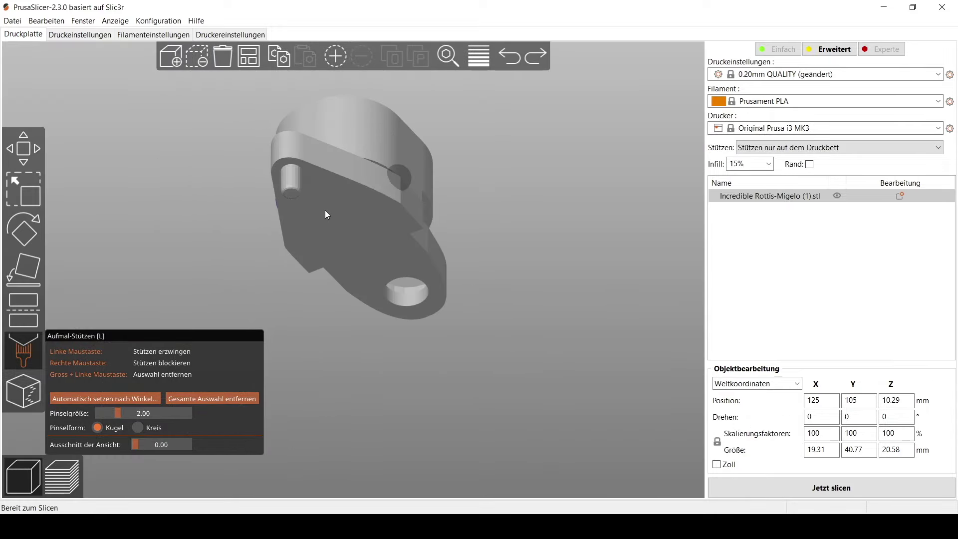
pyautogui.moveTo(352, 160); pyautogui.dragTo(393, 179)
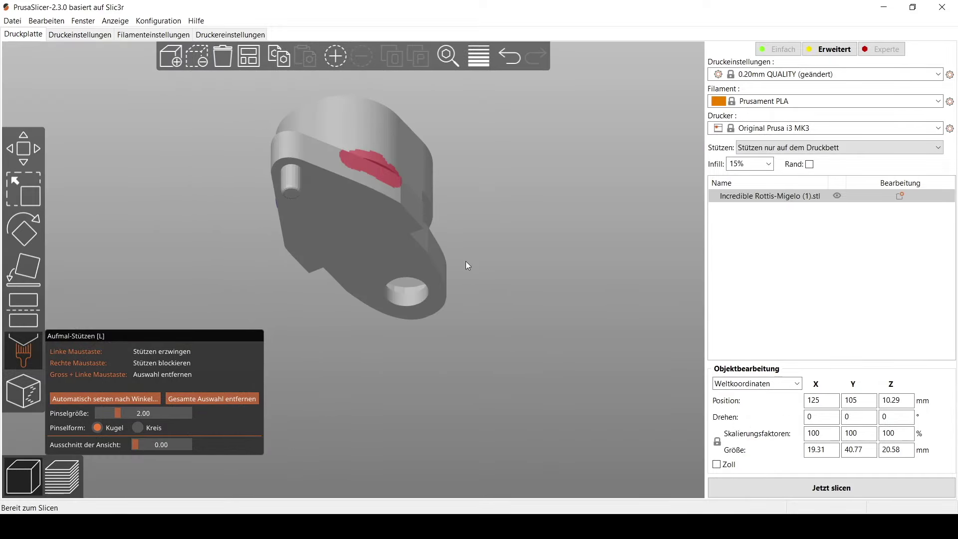
pyautogui.moveTo(468, 280); pyautogui.dragTo(505, 295, button='right')
pyautogui.moveTo(524, 265); pyautogui.dragTo(568, 275)
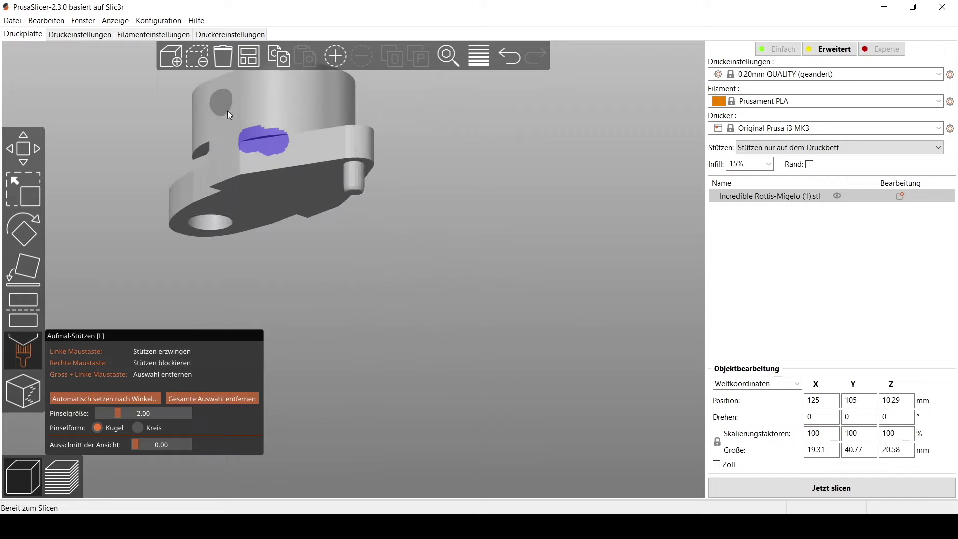
pyautogui.moveTo(260, 147); pyautogui.dragTo(293, 149, button='right')
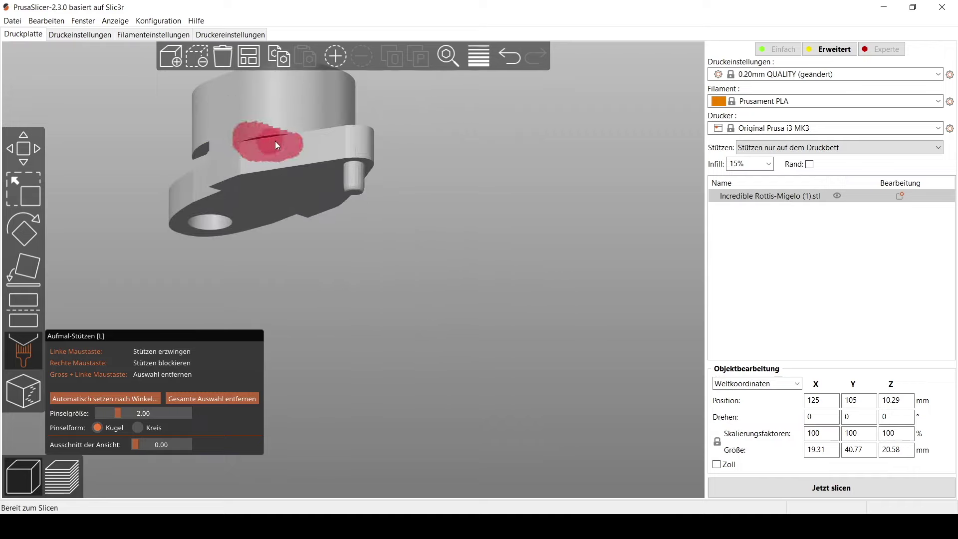
# Slice the holder and examine the sliced preview with its supports from above.
pyautogui.moveTo(160, 245); pyautogui.dragTo(311, 238, button='middle')
pyautogui.moveTo(312, 243)
pyautogui.mouseDown()
pyautogui.moveTo(300, 249)
pyautogui.moveTo(380, 259)
pyautogui.moveTo(363, 256)
pyautogui.mouseUp()
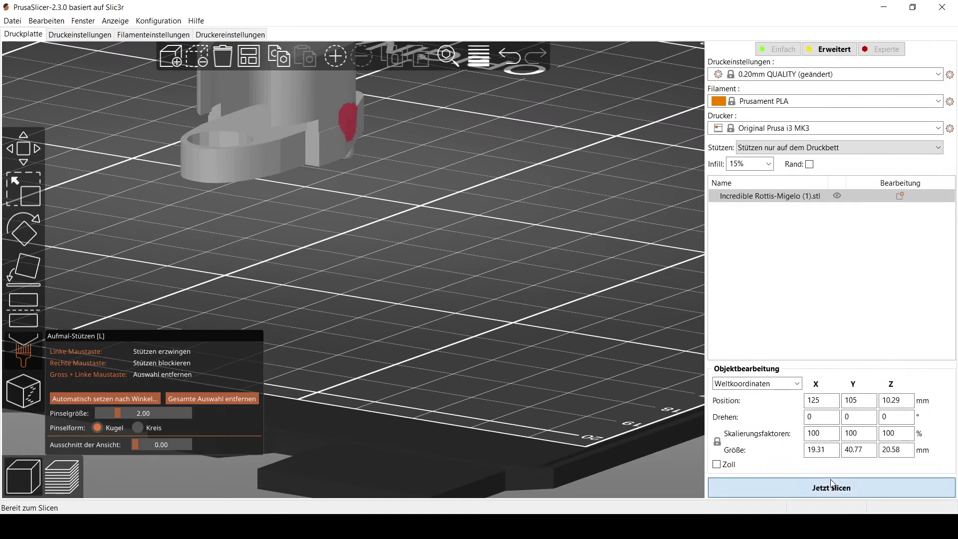
pyautogui.click(830, 485)
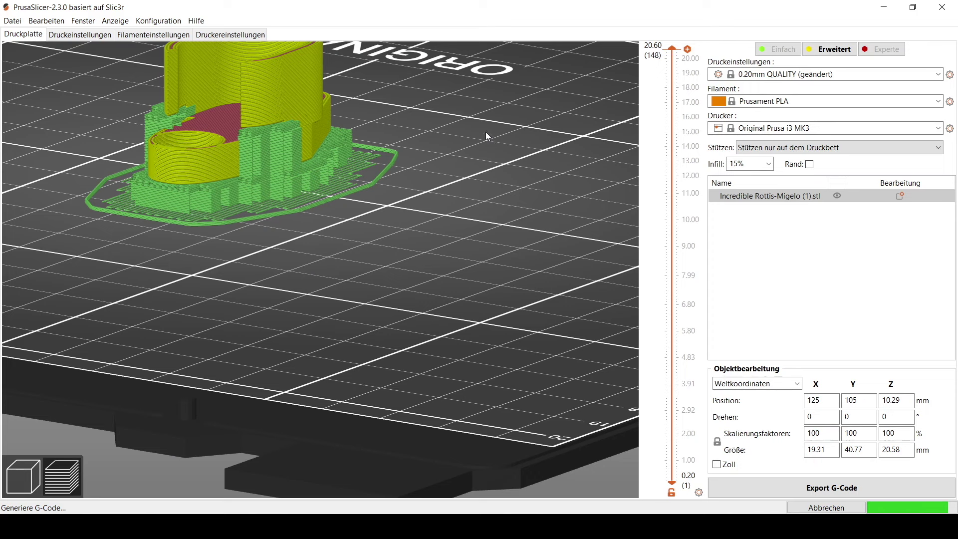
pyautogui.moveTo(323, 253); pyautogui.dragTo(498, 426)
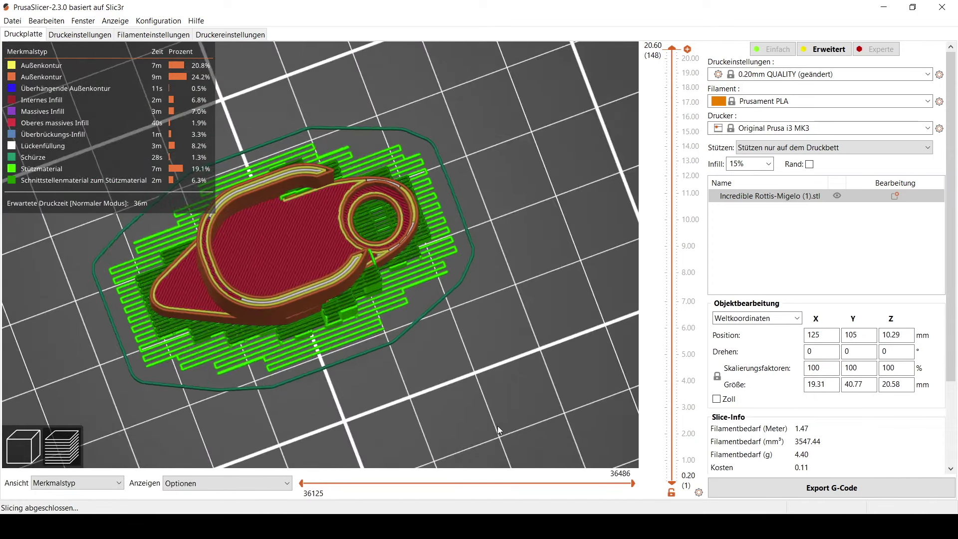